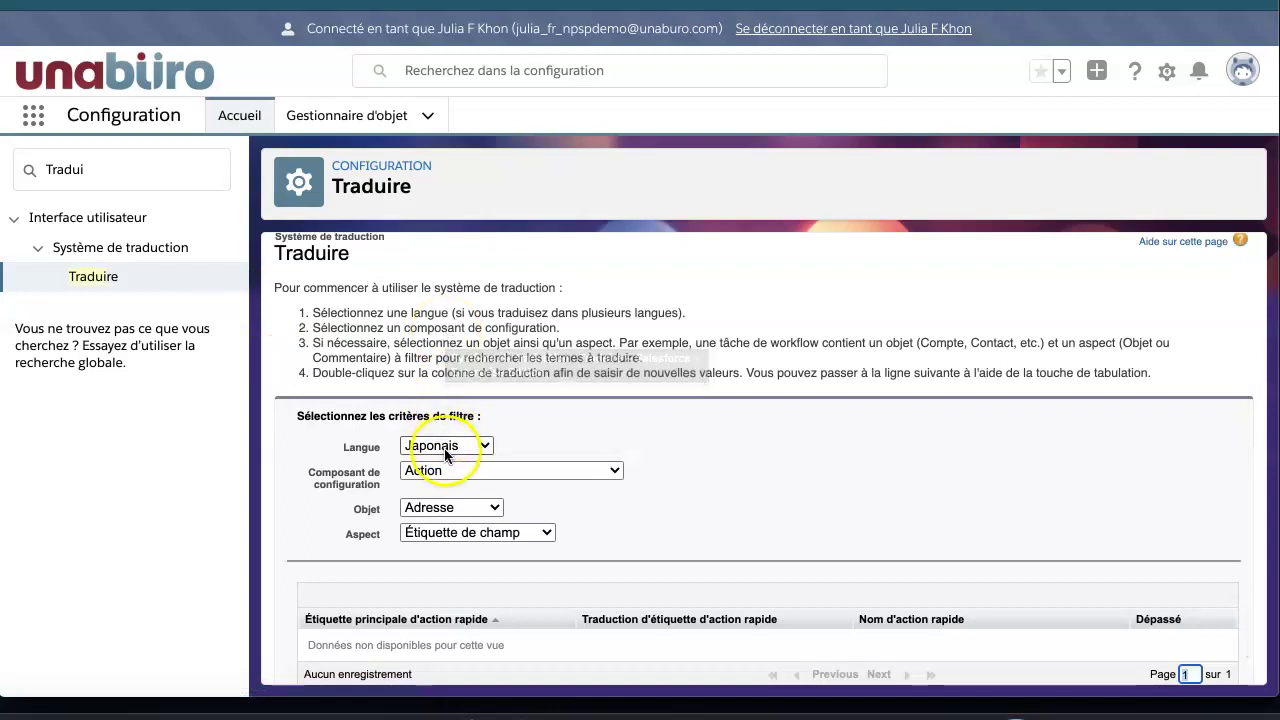
Filter the translations by language Français, setup component Champ personnalisé and object Contact
{"action": "left_click", "coordinate": [446, 446]}
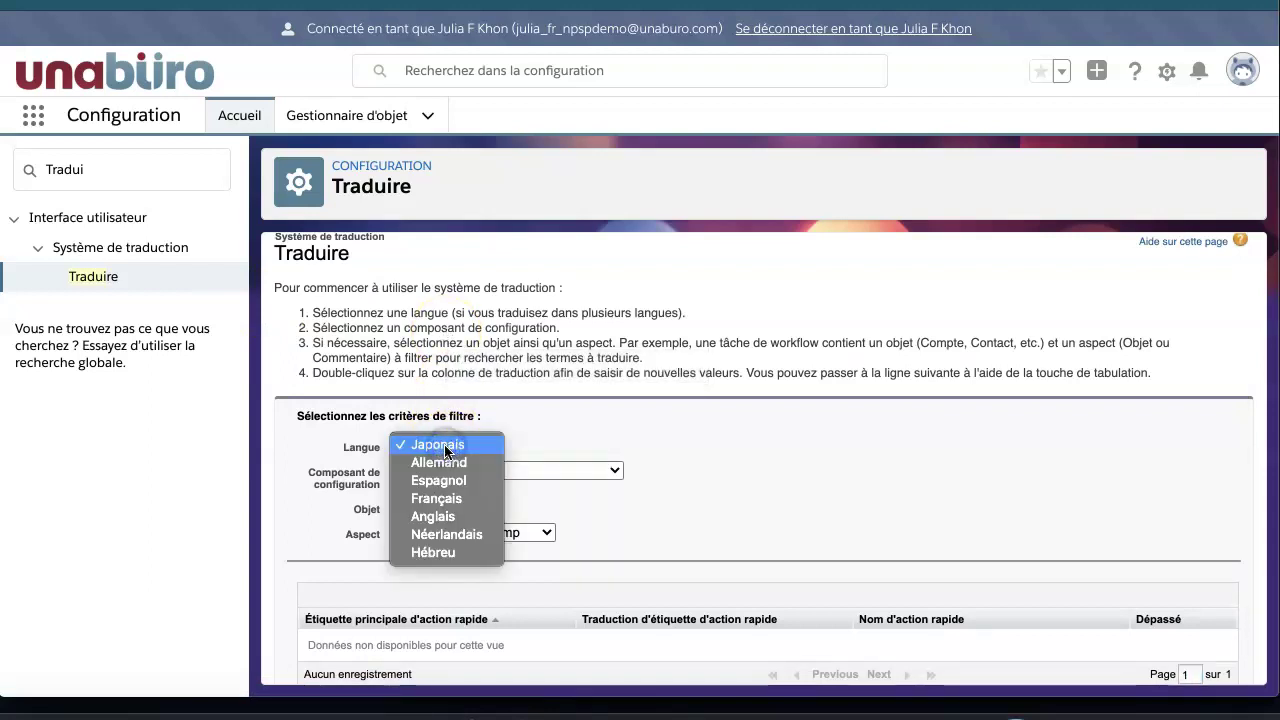
{"action": "left_click", "coordinate": [452, 500]}
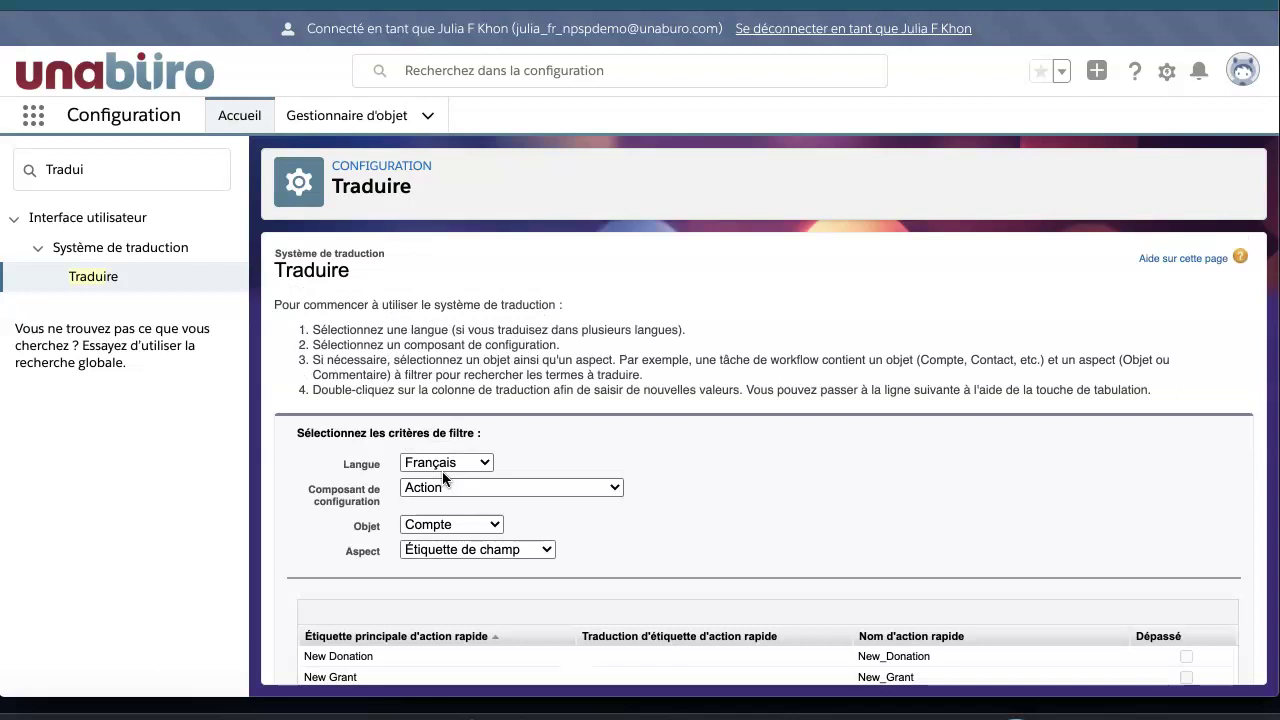
{"action": "left_click", "coordinate": [442, 490]}
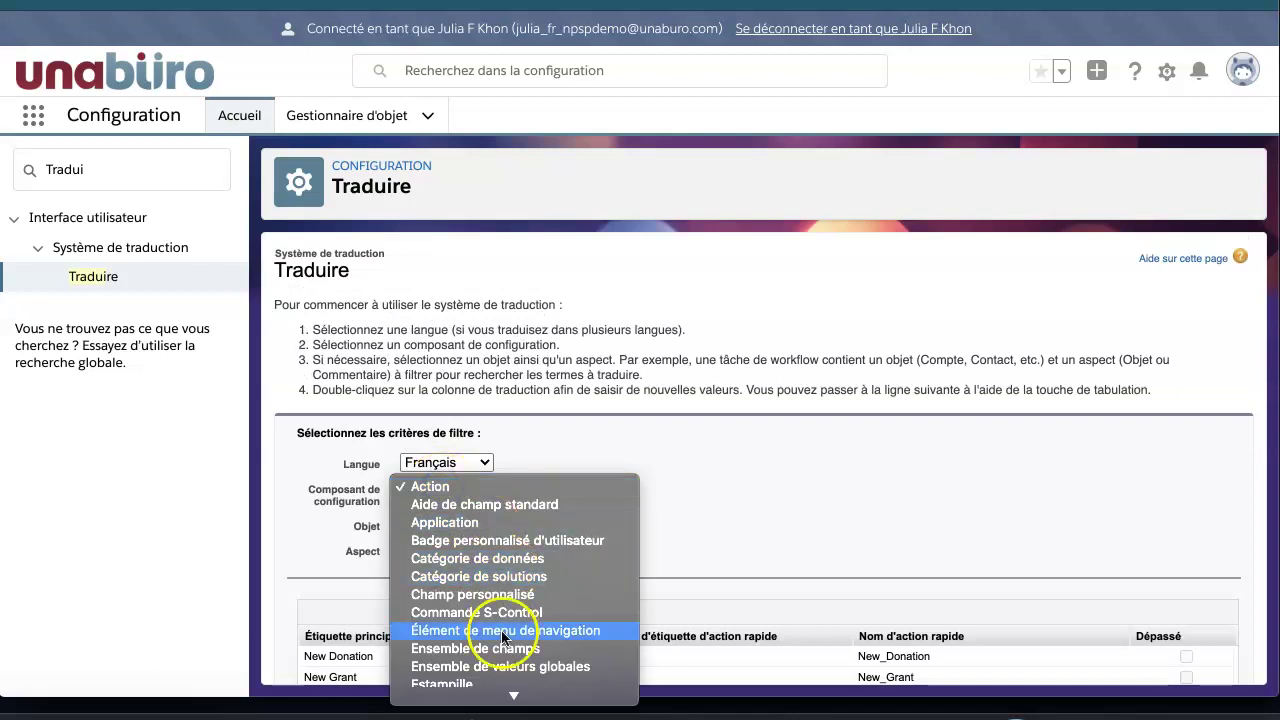
{"action": "left_click", "coordinate": [503, 598]}
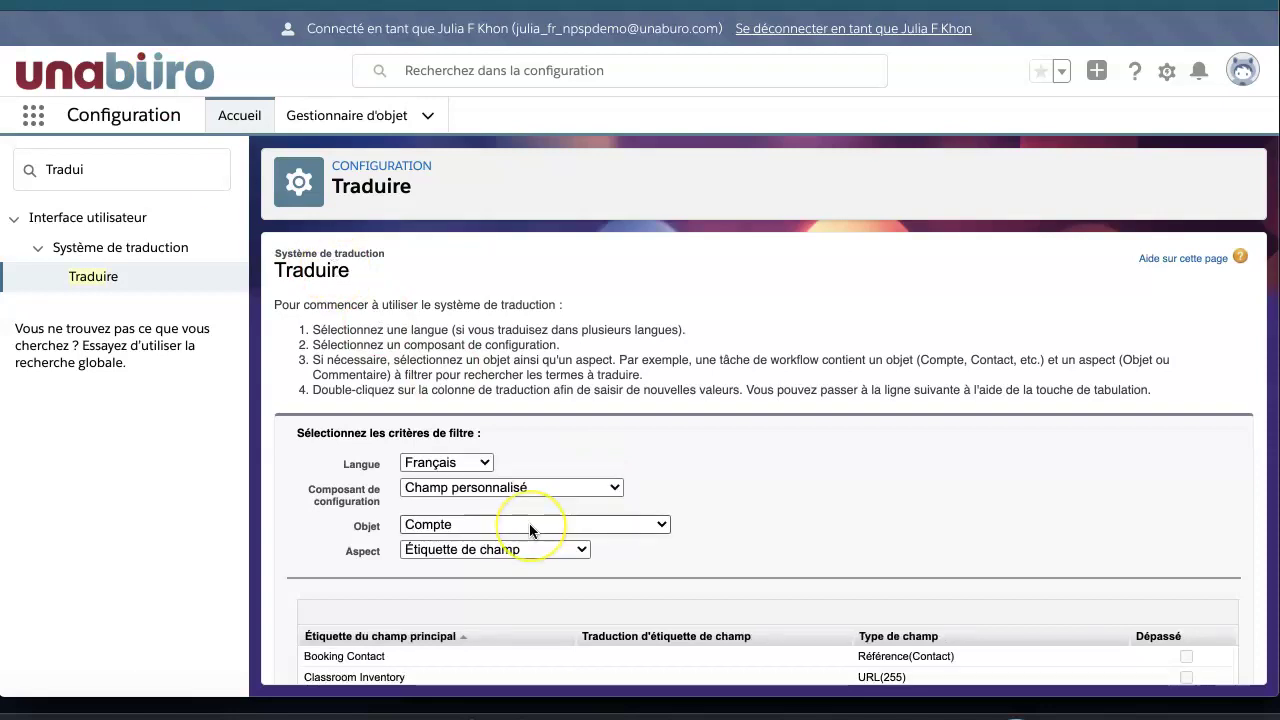
{"action": "left_click", "coordinate": [529, 524]}
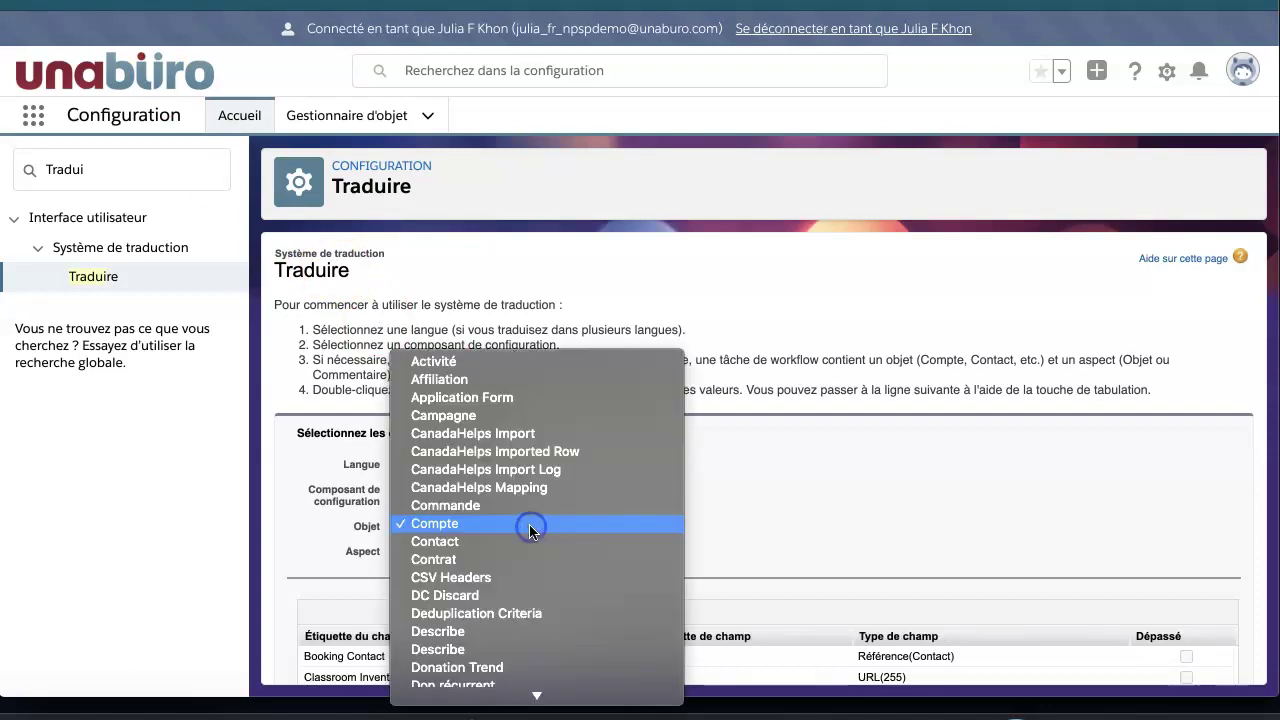
{"action": "mouse_move", "coordinate": [540, 714]}
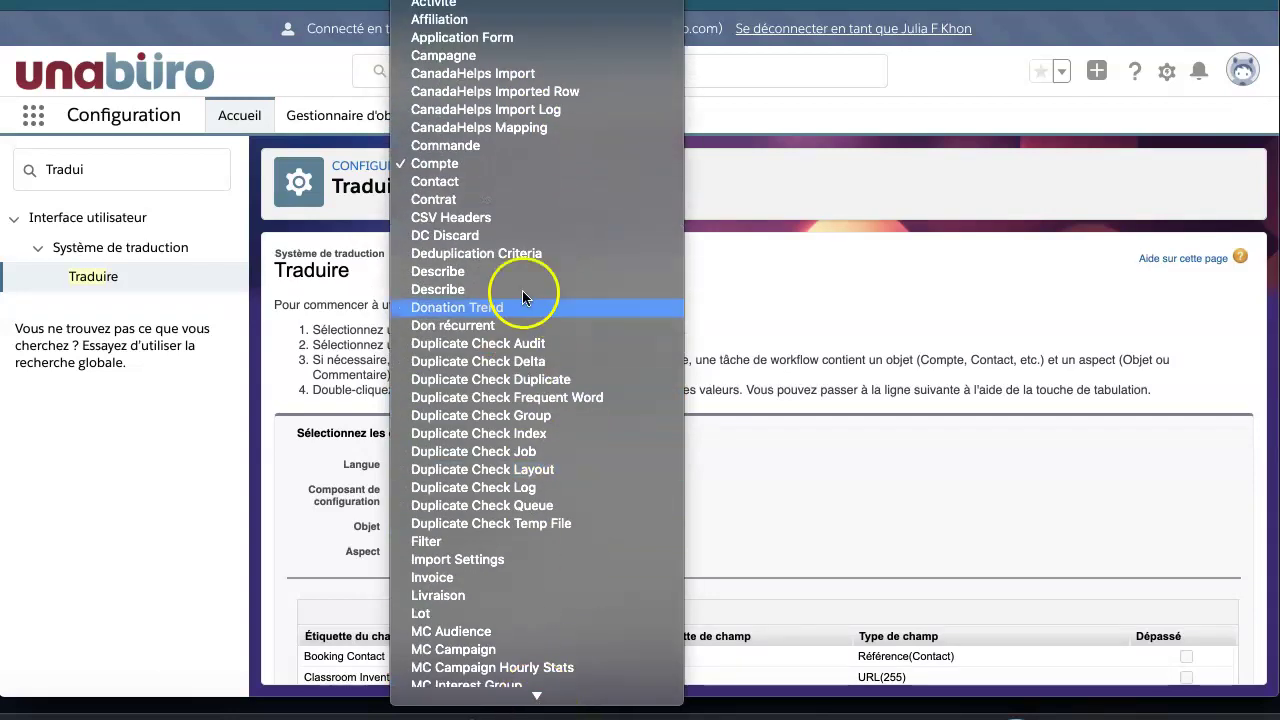
{"action": "left_click", "coordinate": [547, 178]}
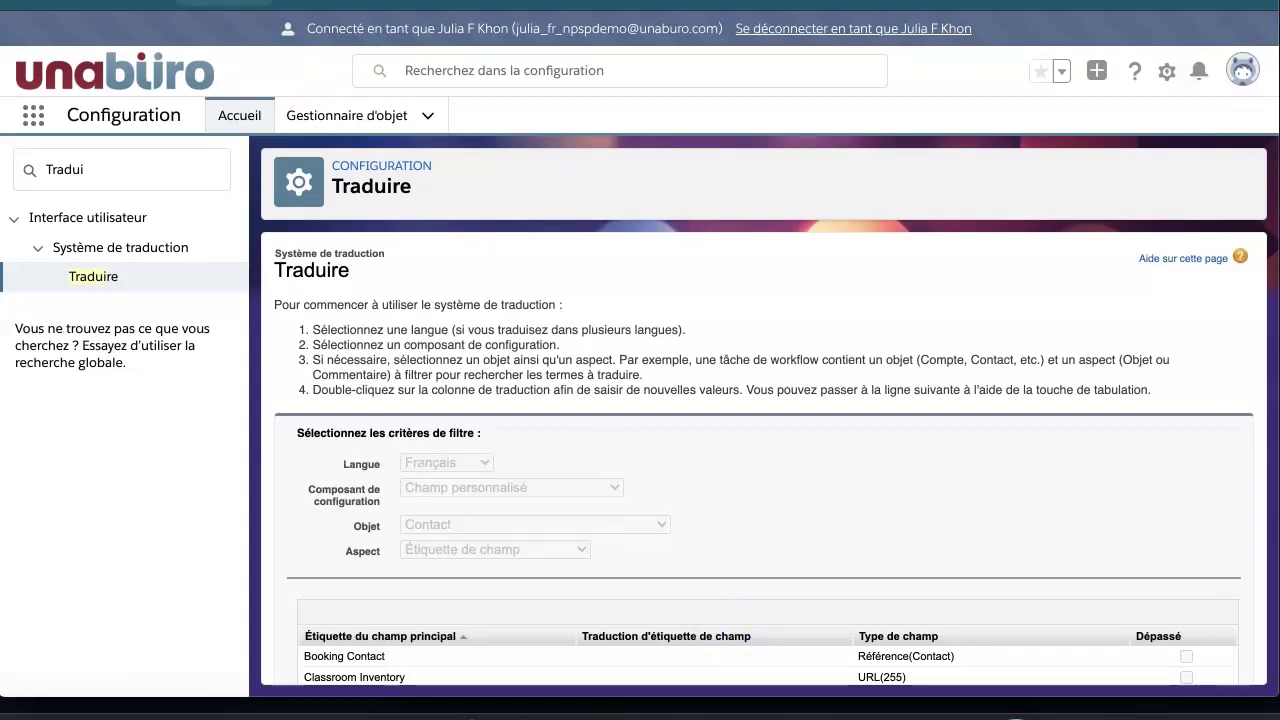
Enter "Nom complet" as the French label translation of Contact's Full Name field
{"action": "scroll", "coordinate": [661, 484], "scroll_direction": "down", "scroll_amount": 10}
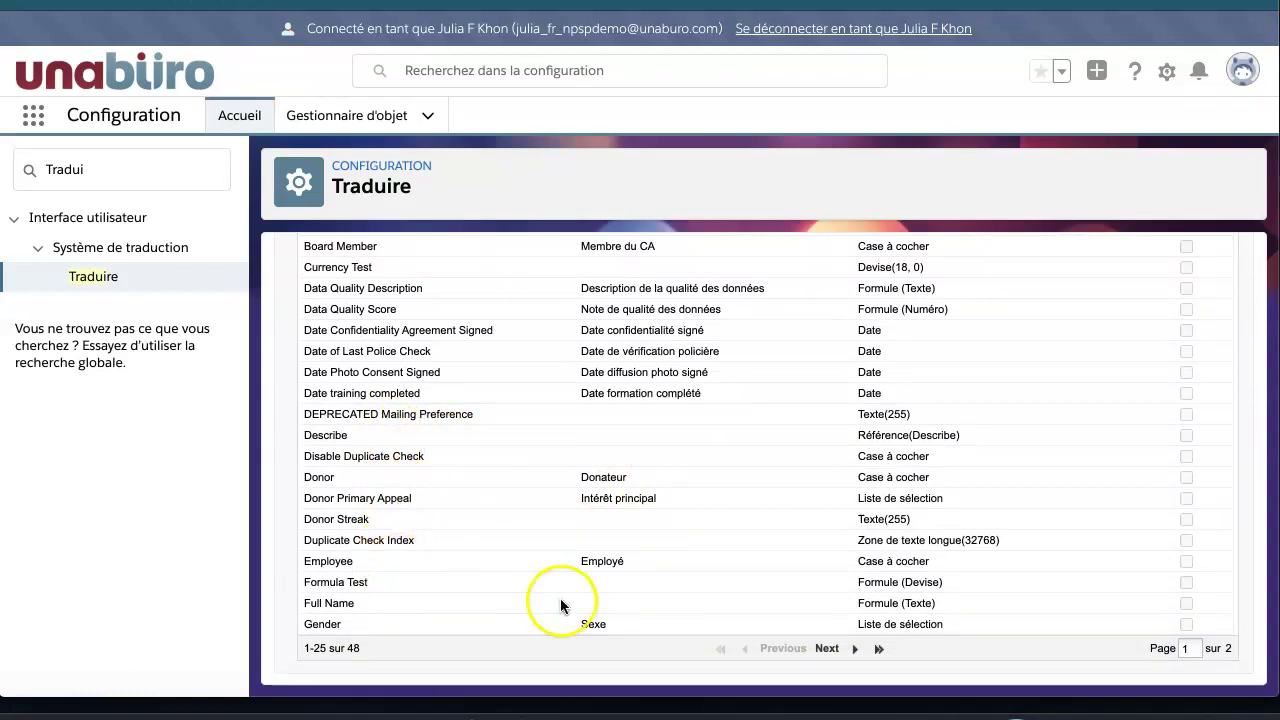
{"action": "left_click", "coordinate": [621, 605]}
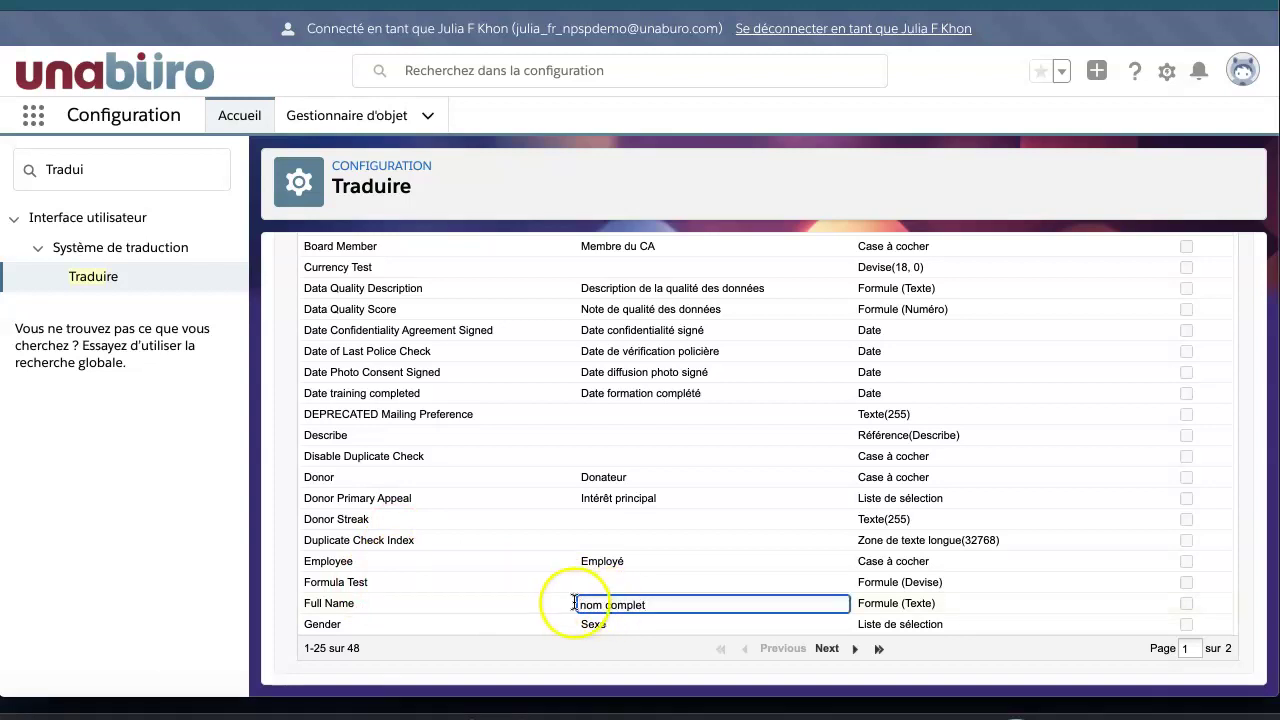
{"action": "left_click", "coordinate": [588, 604]}
{"action": "key", "text": "BackSpace"}
{"action": "type", "text": "N"}
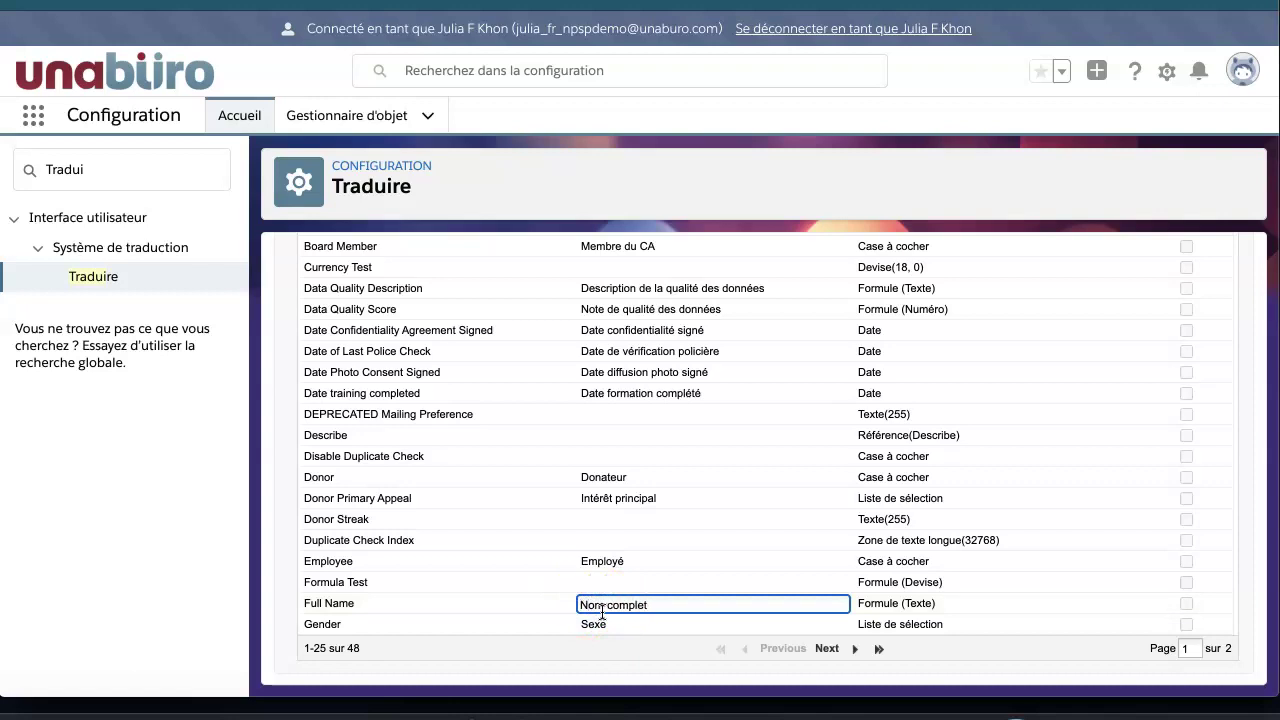
{"action": "key", "text": "Return"}
Save the Full Name label translation and check its row in the field list
{"action": "scroll", "coordinate": [648, 455], "scroll_direction": "up", "scroll_amount": 1}
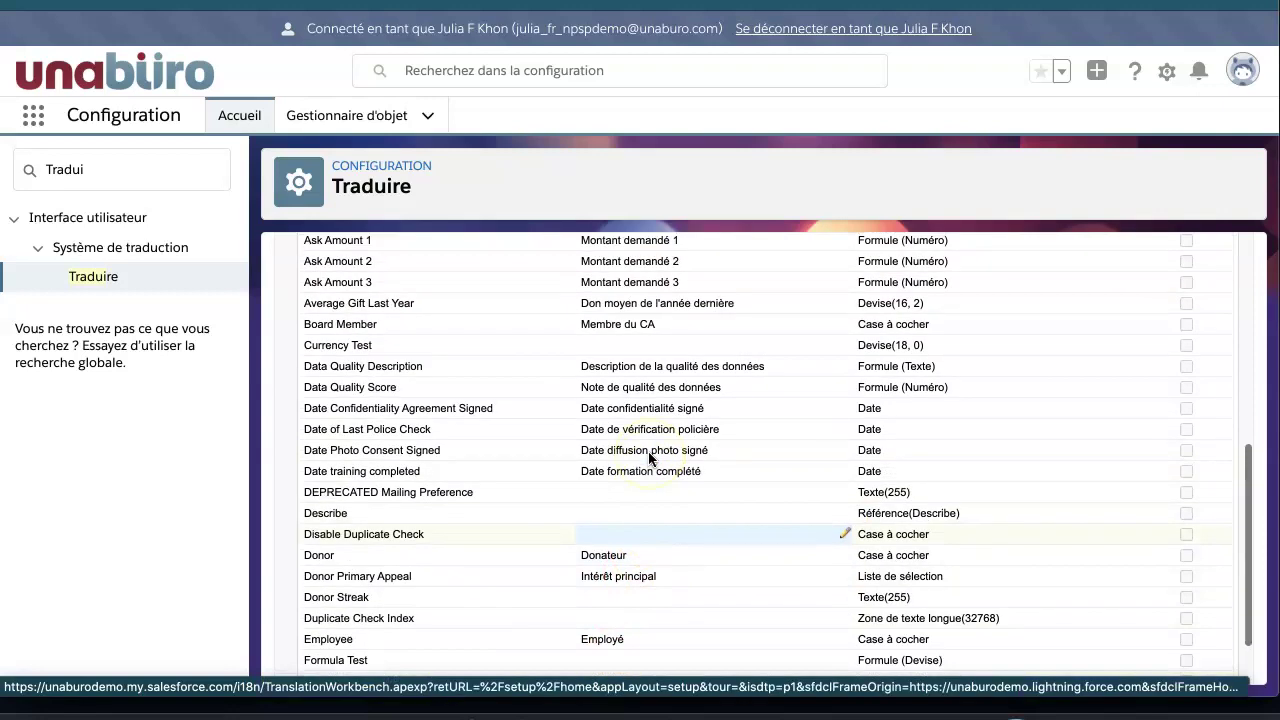
{"action": "scroll", "coordinate": [648, 455], "scroll_direction": "up", "scroll_amount": 3}
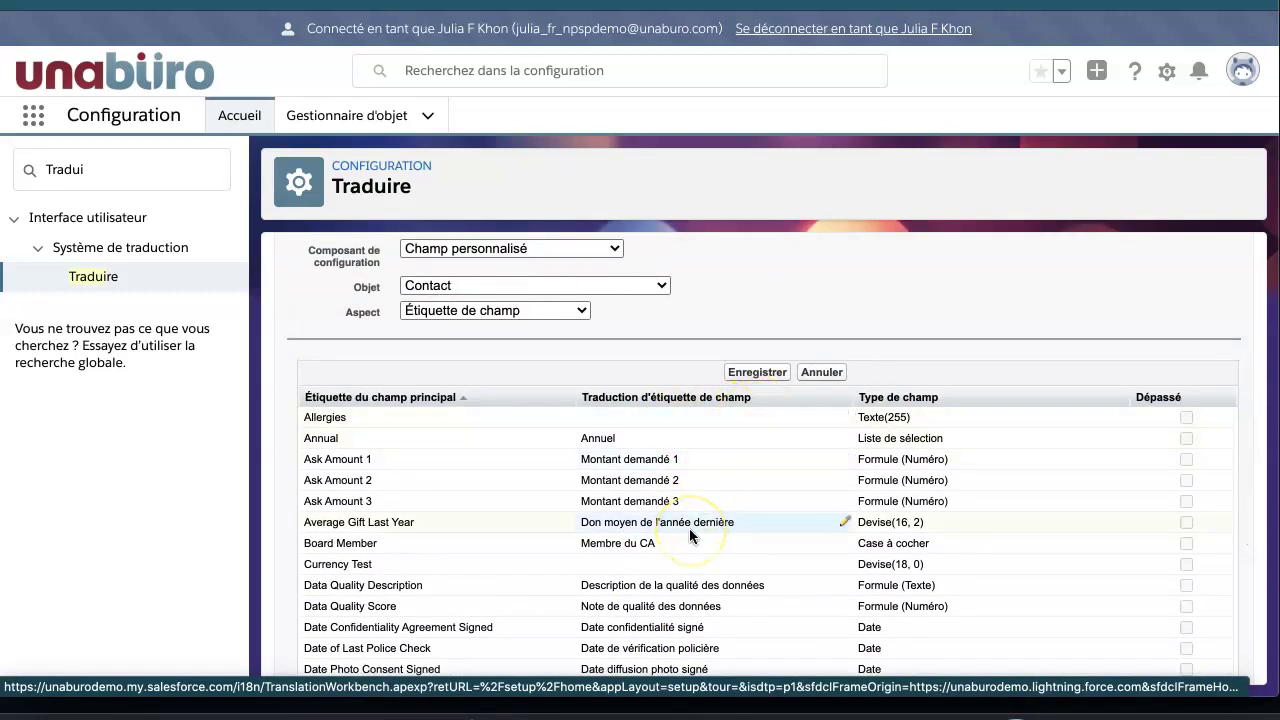
{"action": "scroll", "coordinate": [689, 530], "scroll_direction": "down", "scroll_amount": 4}
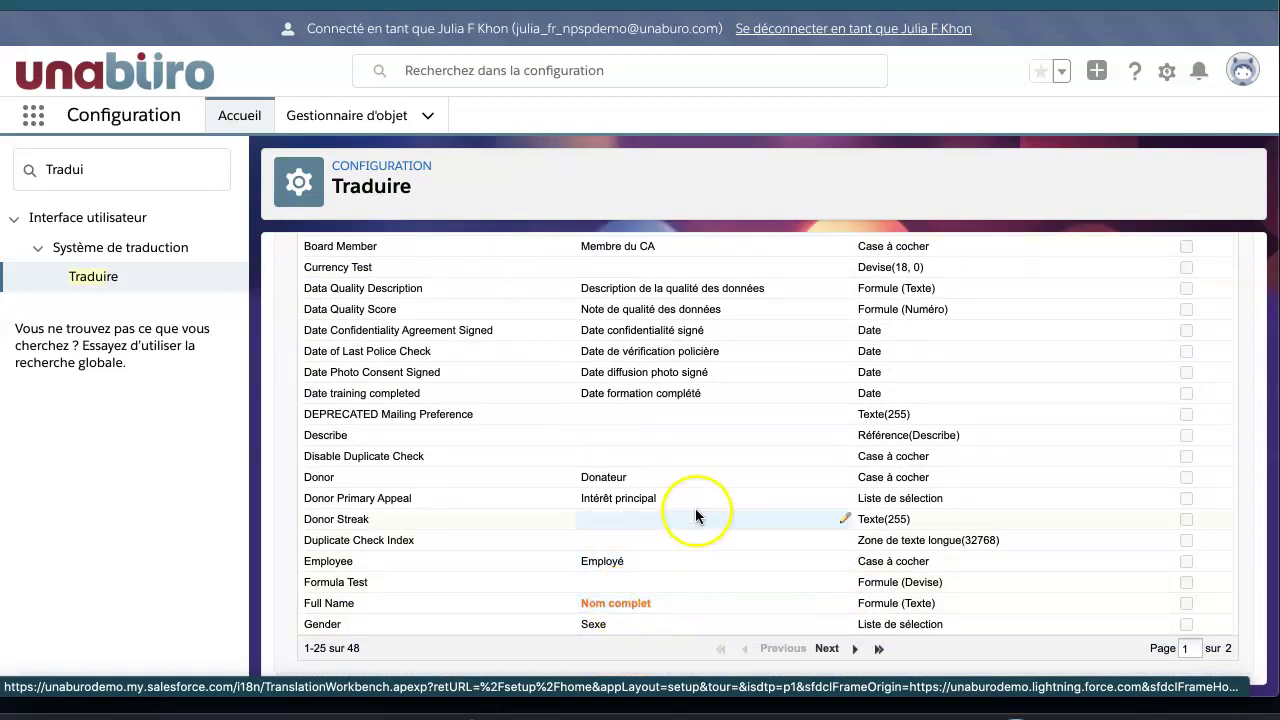
{"action": "scroll", "coordinate": [703, 503], "scroll_direction": "up", "scroll_amount": 4}
{"action": "left_click", "coordinate": [766, 384]}
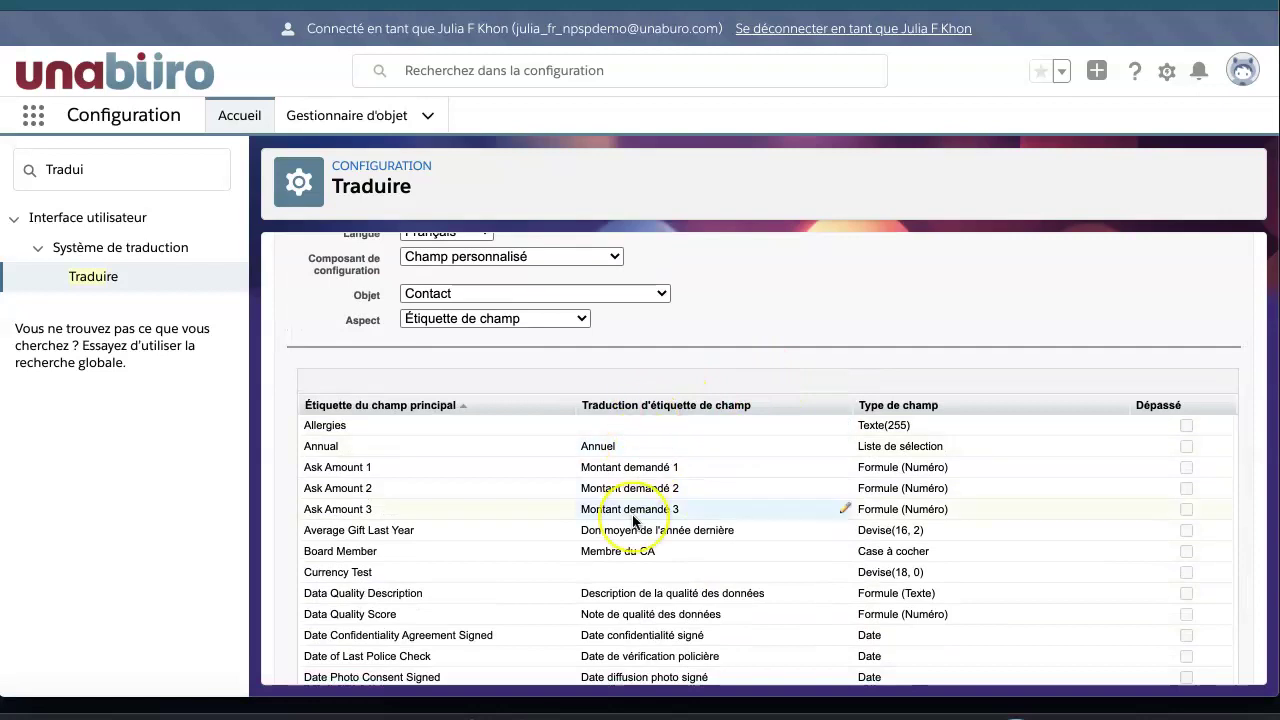
{"action": "scroll", "coordinate": [633, 519], "scroll_direction": "down", "scroll_amount": 5}
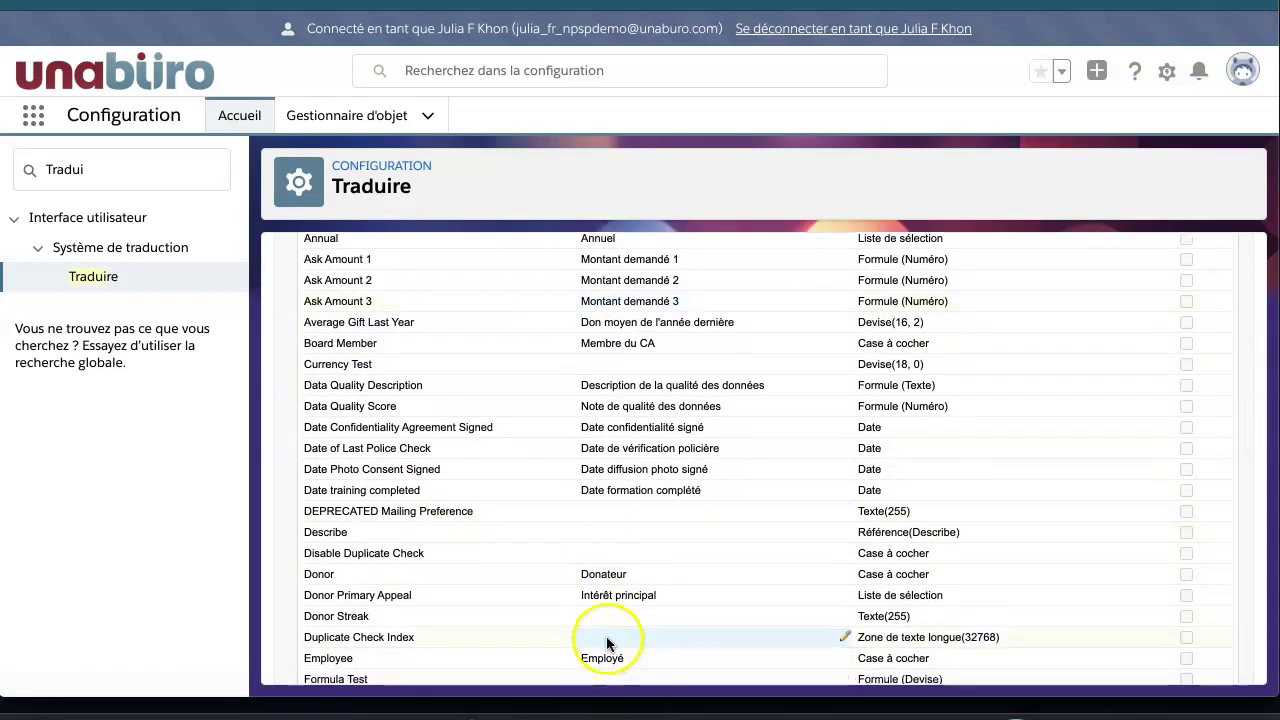
{"action": "scroll", "coordinate": [606, 636], "scroll_direction": "down", "scroll_amount": 2}
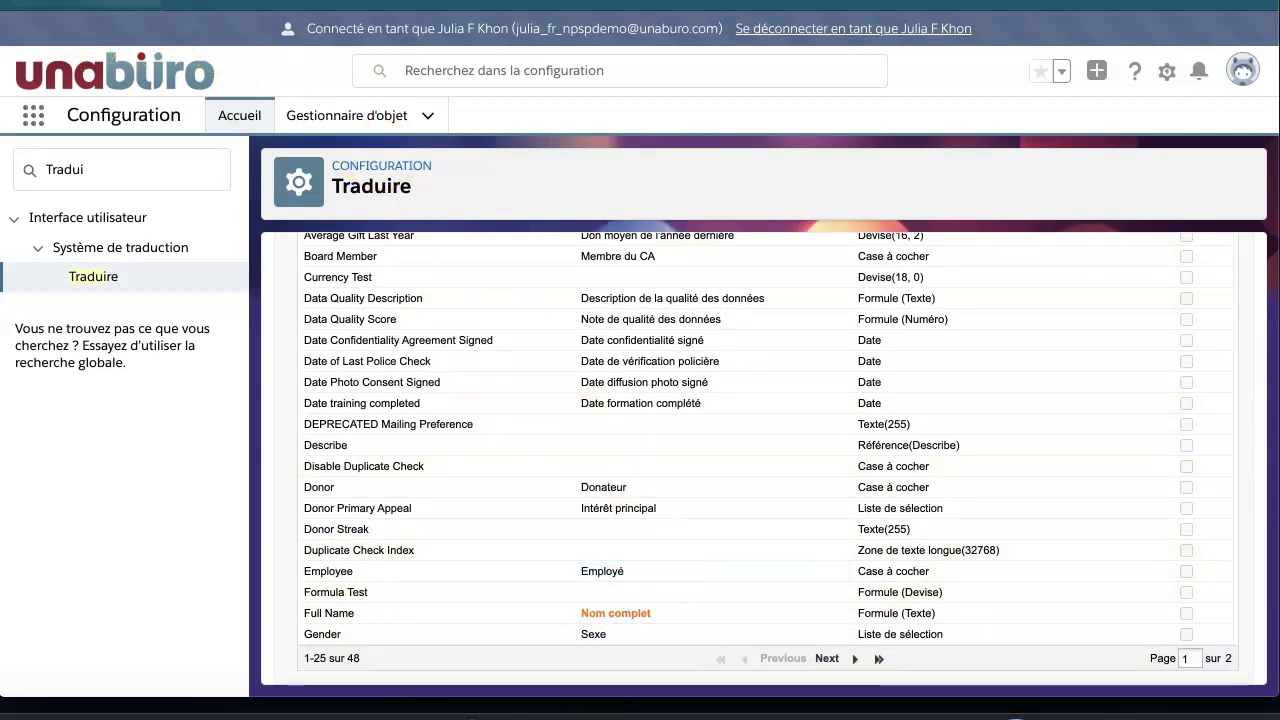
{"action": "scroll", "coordinate": [611, 605], "scroll_direction": "down", "scroll_amount": 1}
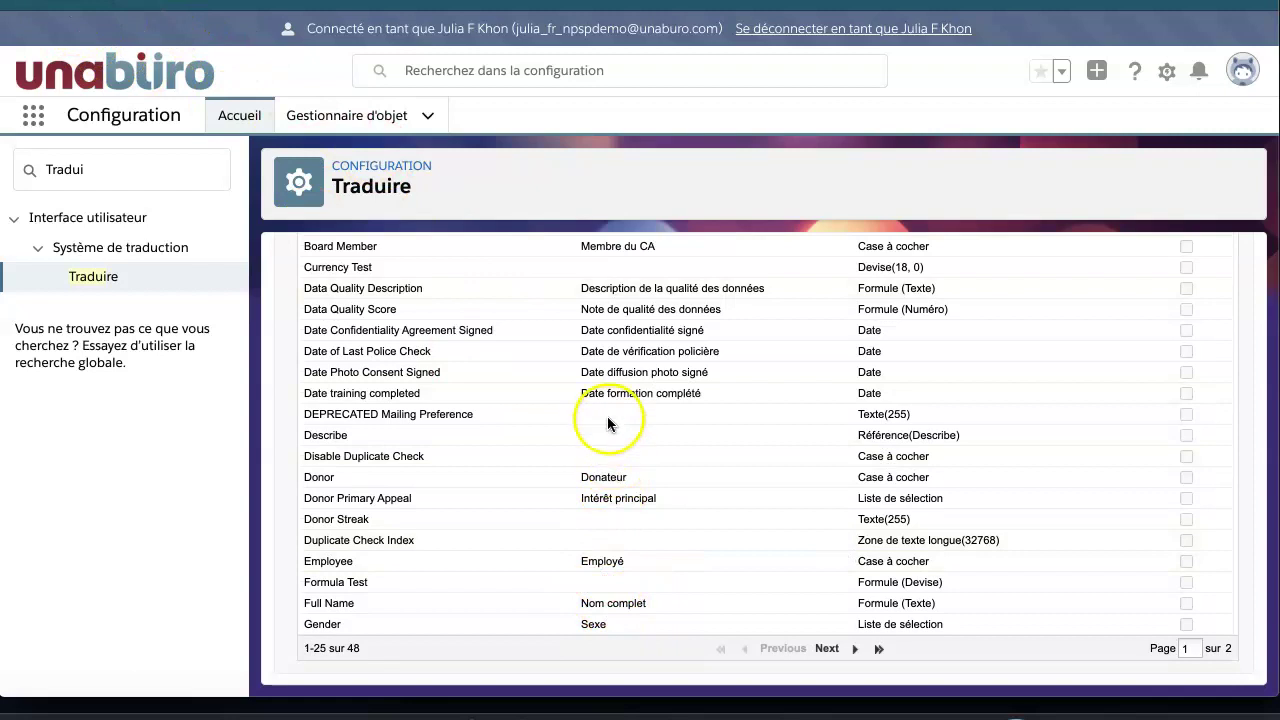
Switch the translation filter to setup component Valeur de liste de sélection for the Contact object
{"action": "scroll", "coordinate": [611, 424], "scroll_direction": "up", "scroll_amount": 8}
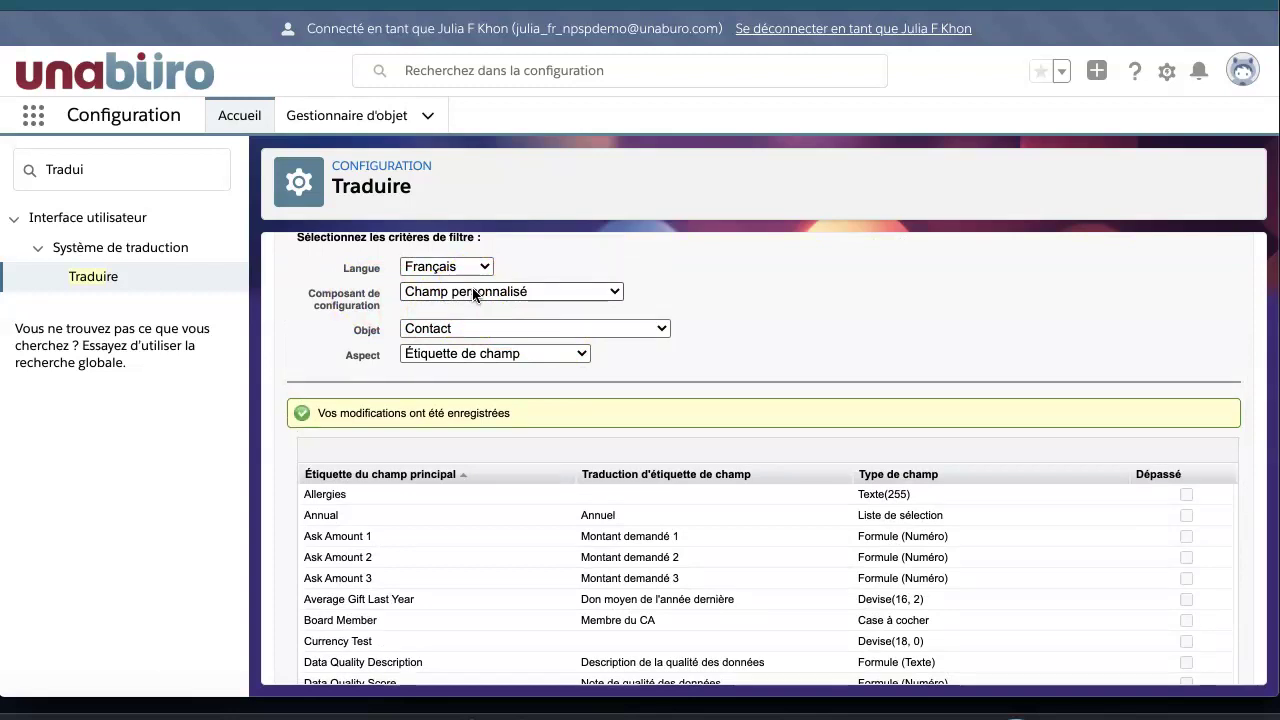
{"action": "left_click", "coordinate": [474, 293]}
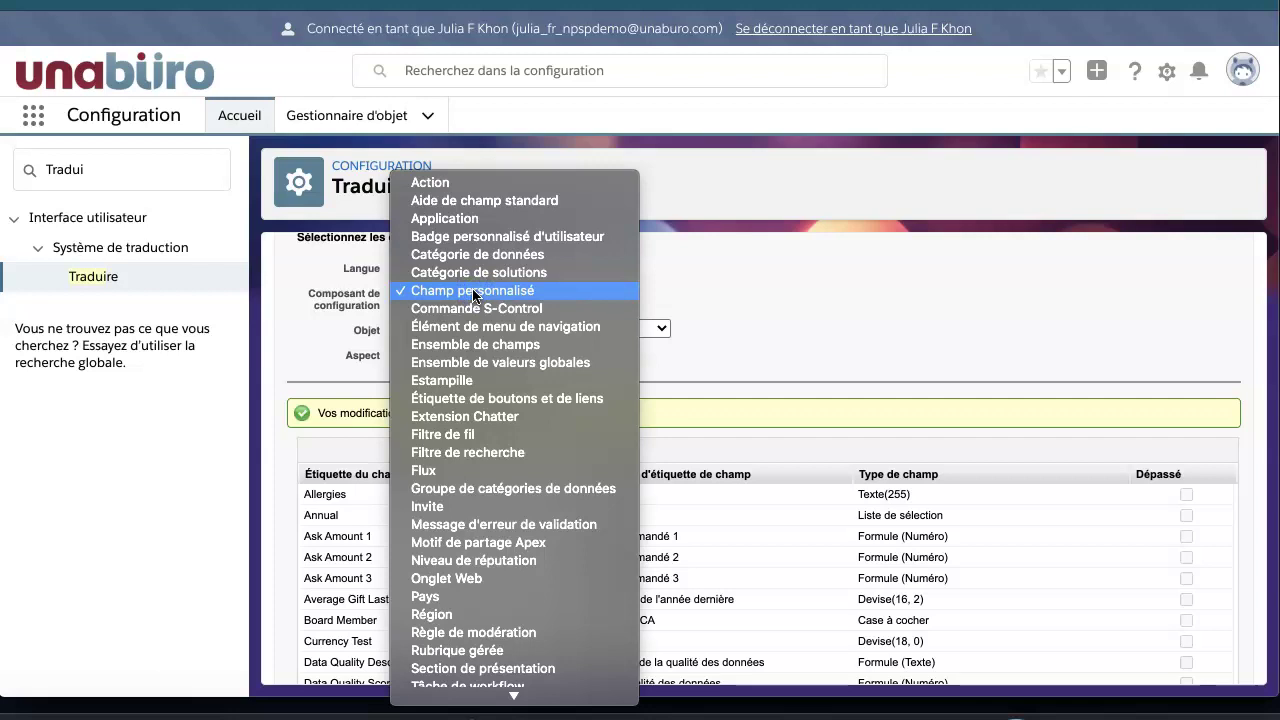
{"action": "left_click", "coordinate": [496, 546]}
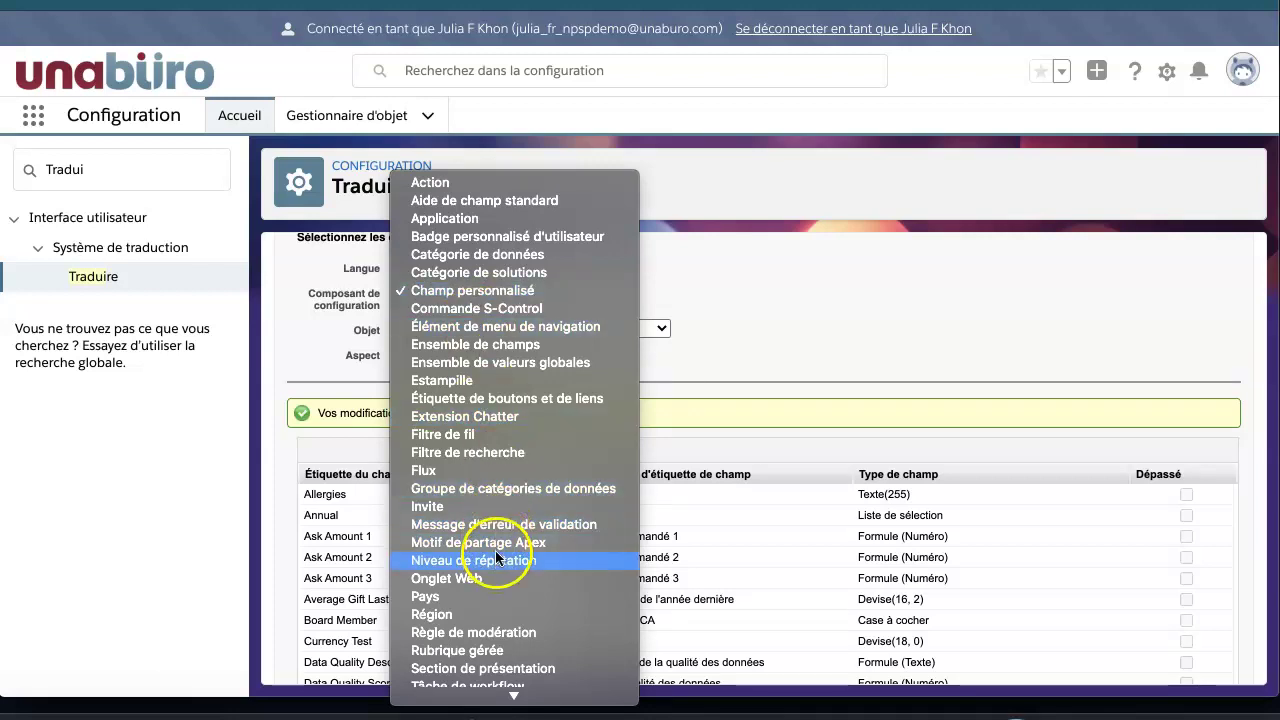
{"action": "left_click_drag", "start_coordinate": [498, 550], "coordinate": [514, 682]}
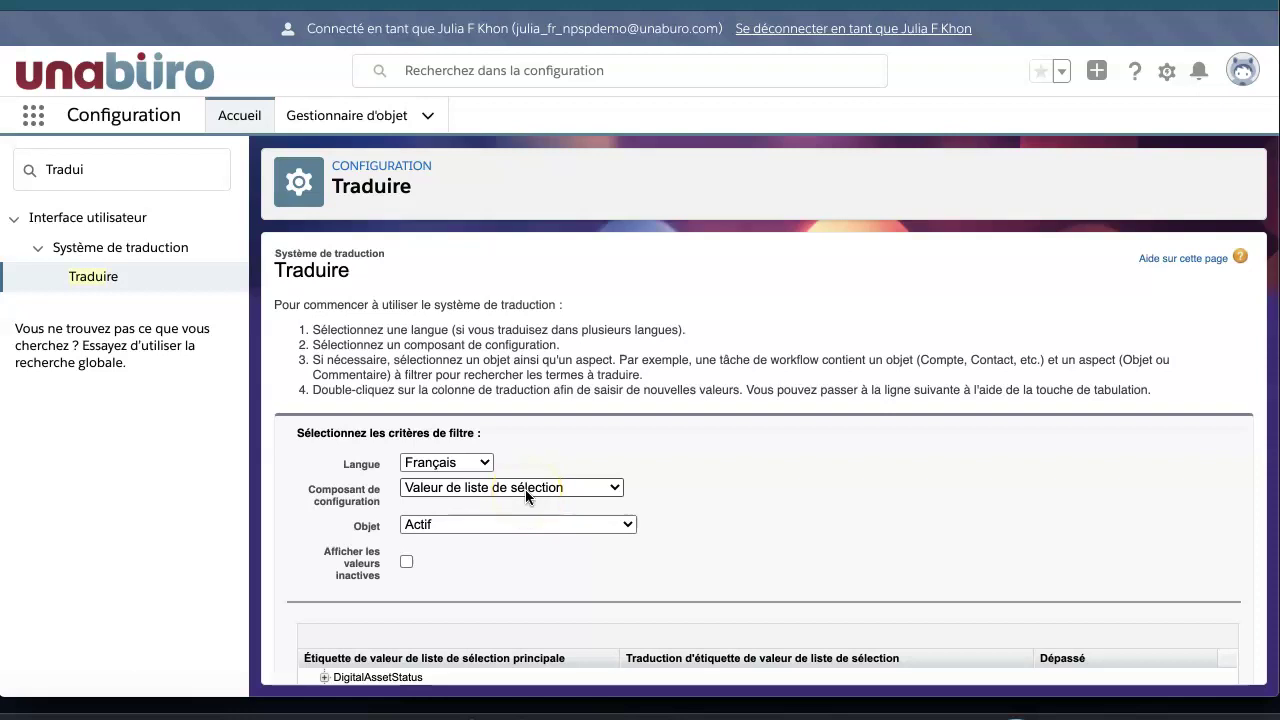
{"action": "left_click", "coordinate": [517, 521]}
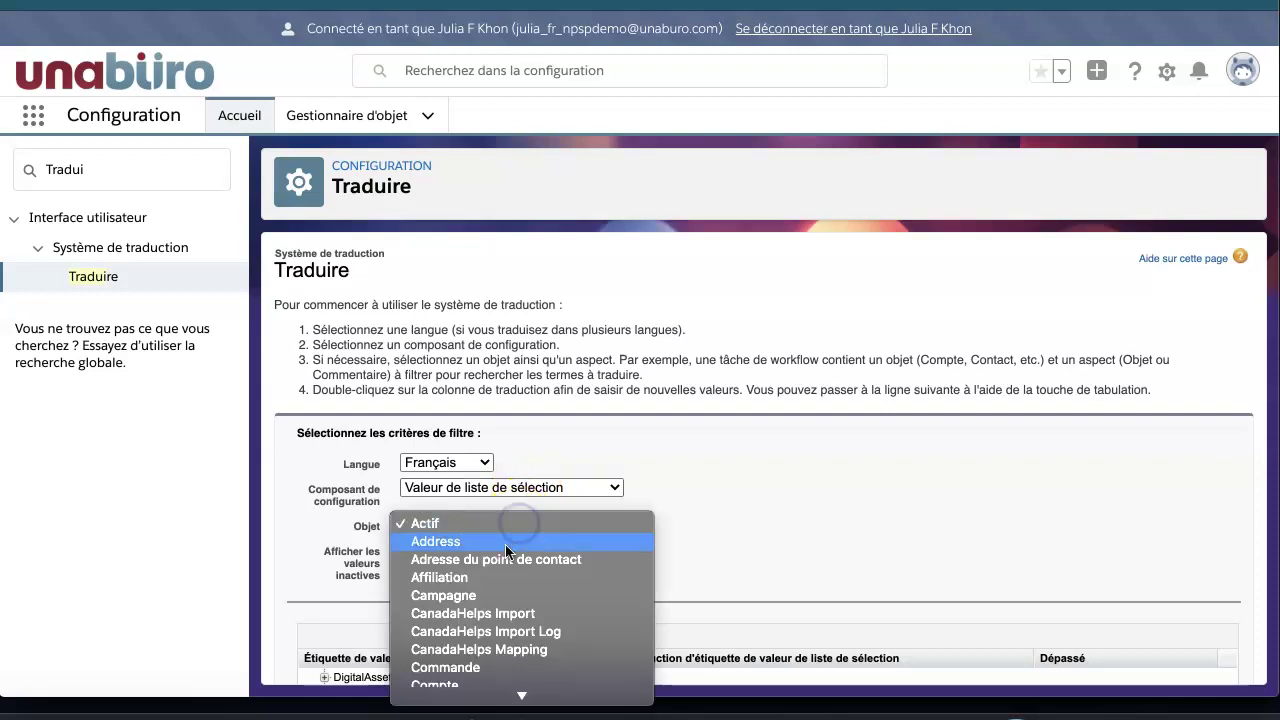
{"action": "scroll", "coordinate": [500, 648], "scroll_direction": "down", "scroll_amount": 4}
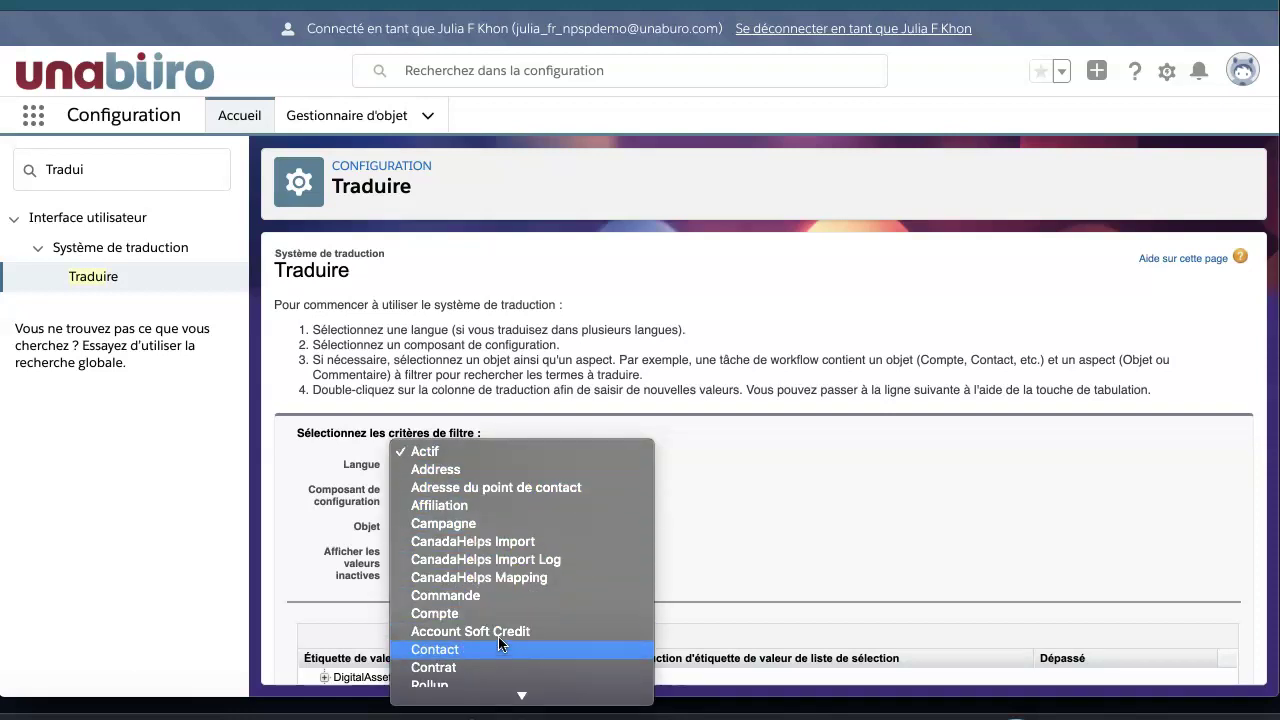
{"action": "left_click", "coordinate": [494, 650]}
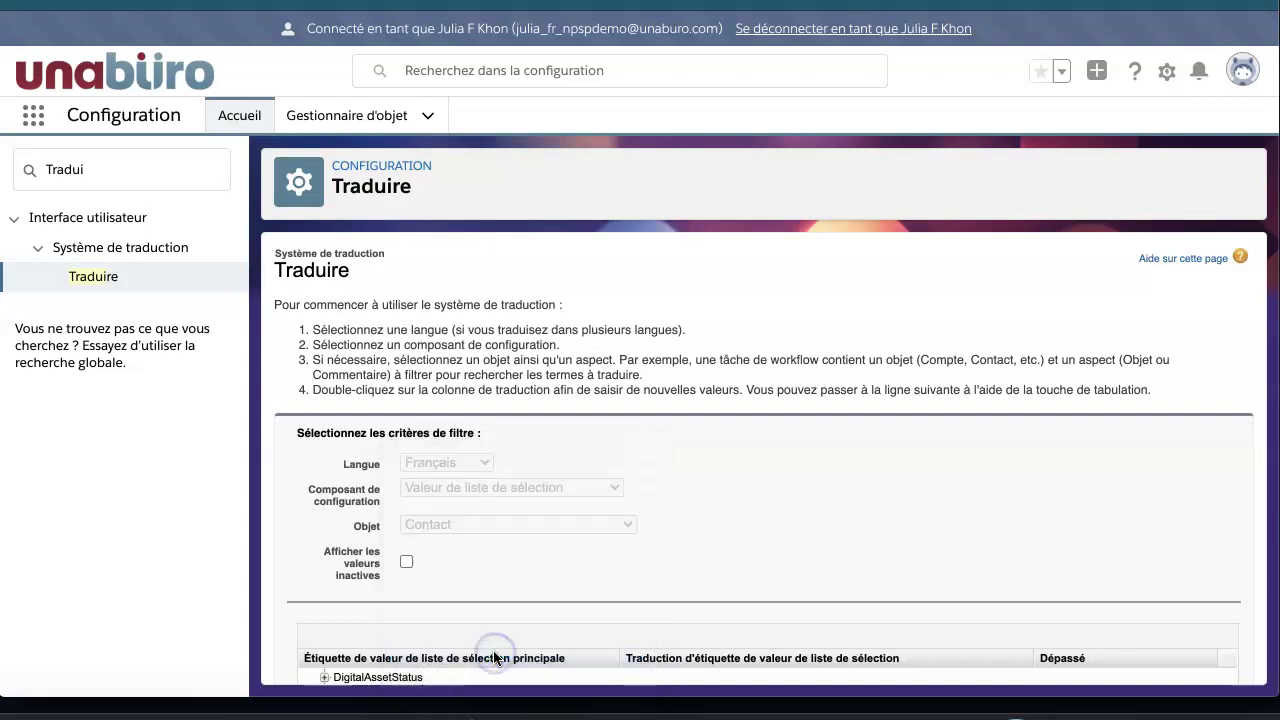
Expand the Annuel picklist and open the translations of Managed Prospect and Qualification Needed for editing
{"action": "scroll", "coordinate": [602, 524], "scroll_direction": "down", "scroll_amount": 2}
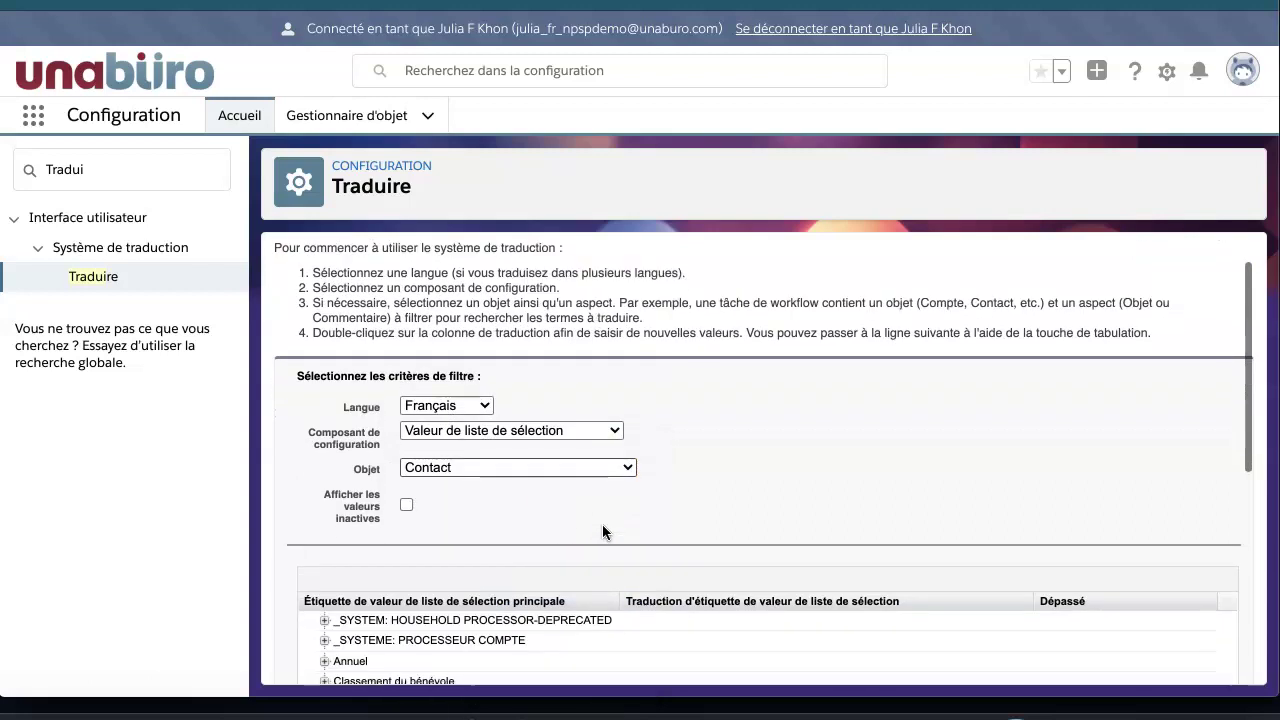
{"action": "scroll", "coordinate": [602, 524], "scroll_direction": "down", "scroll_amount": 4}
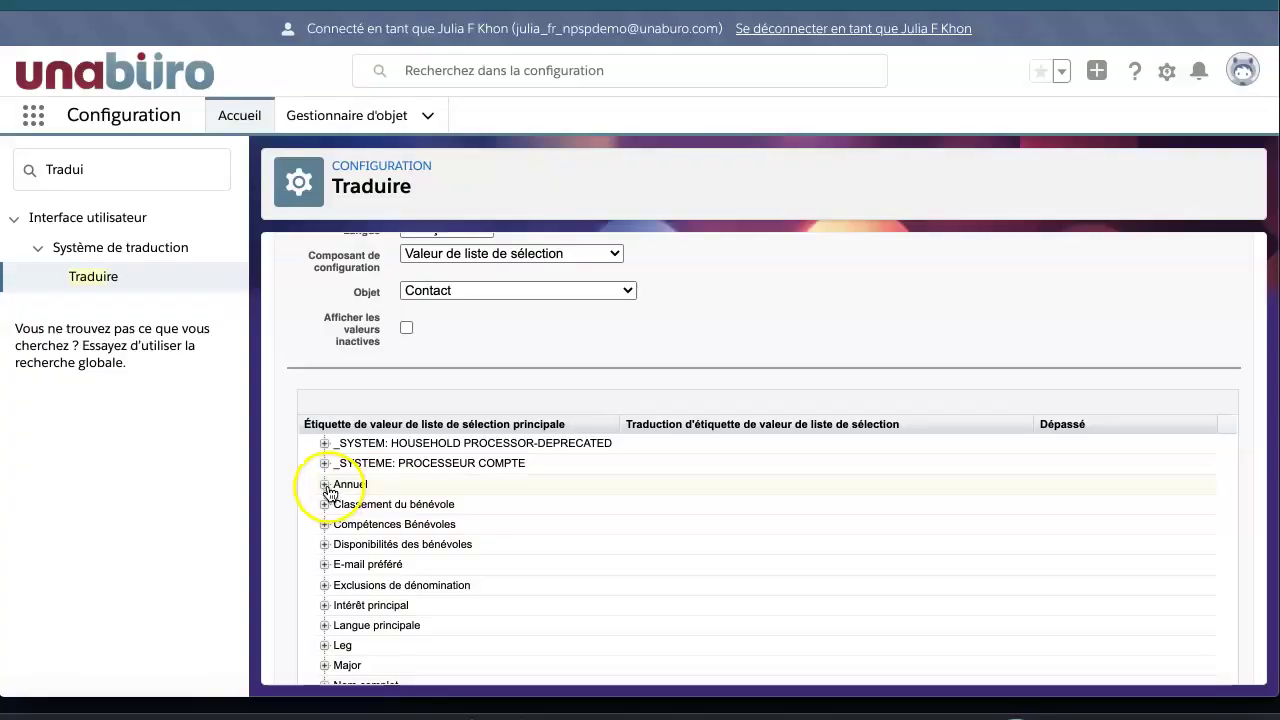
{"action": "left_click", "coordinate": [325, 485]}
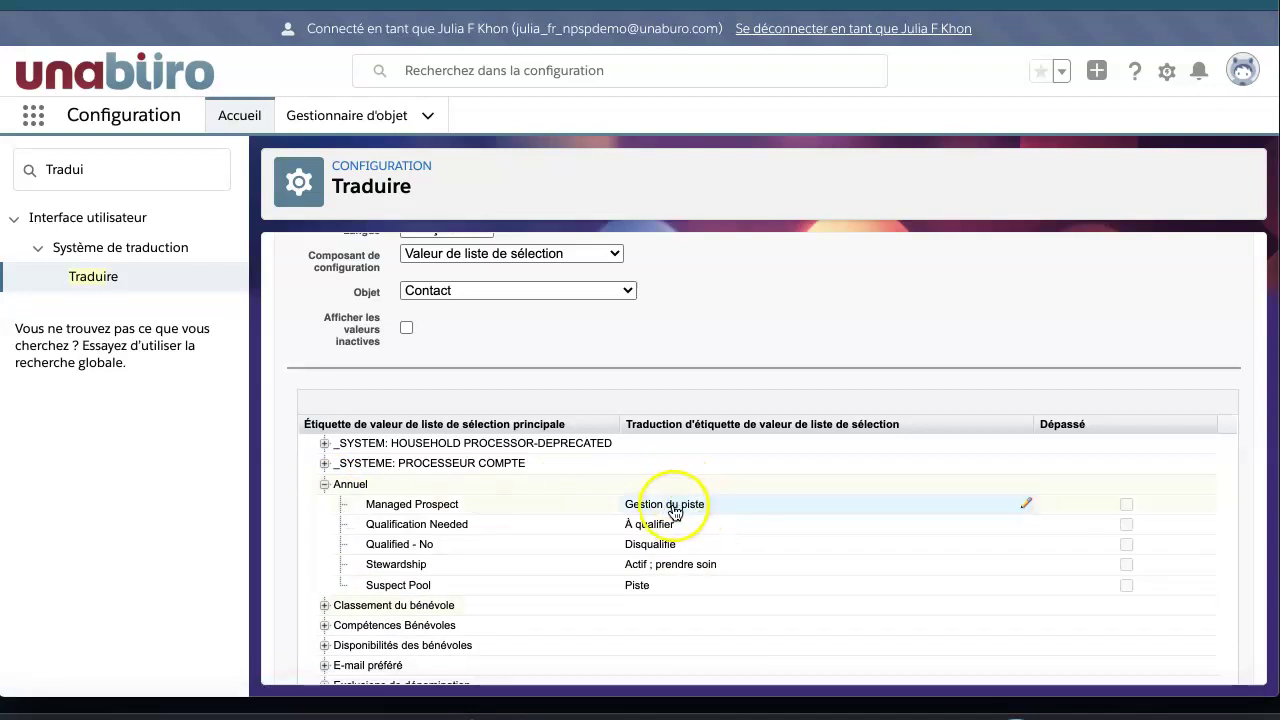
{"action": "double_click", "coordinate": [688, 506]}
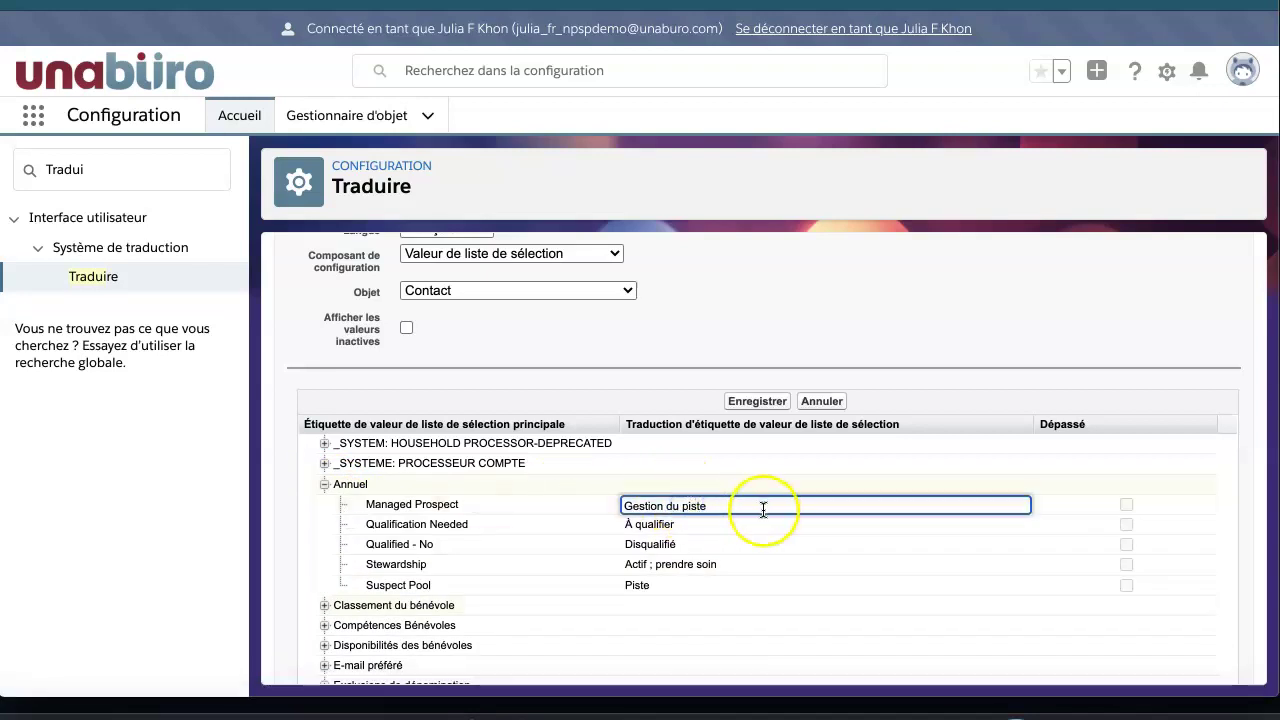
{"action": "left_click", "coordinate": [696, 527]}
{"action": "left_click", "coordinate": [696, 527]}
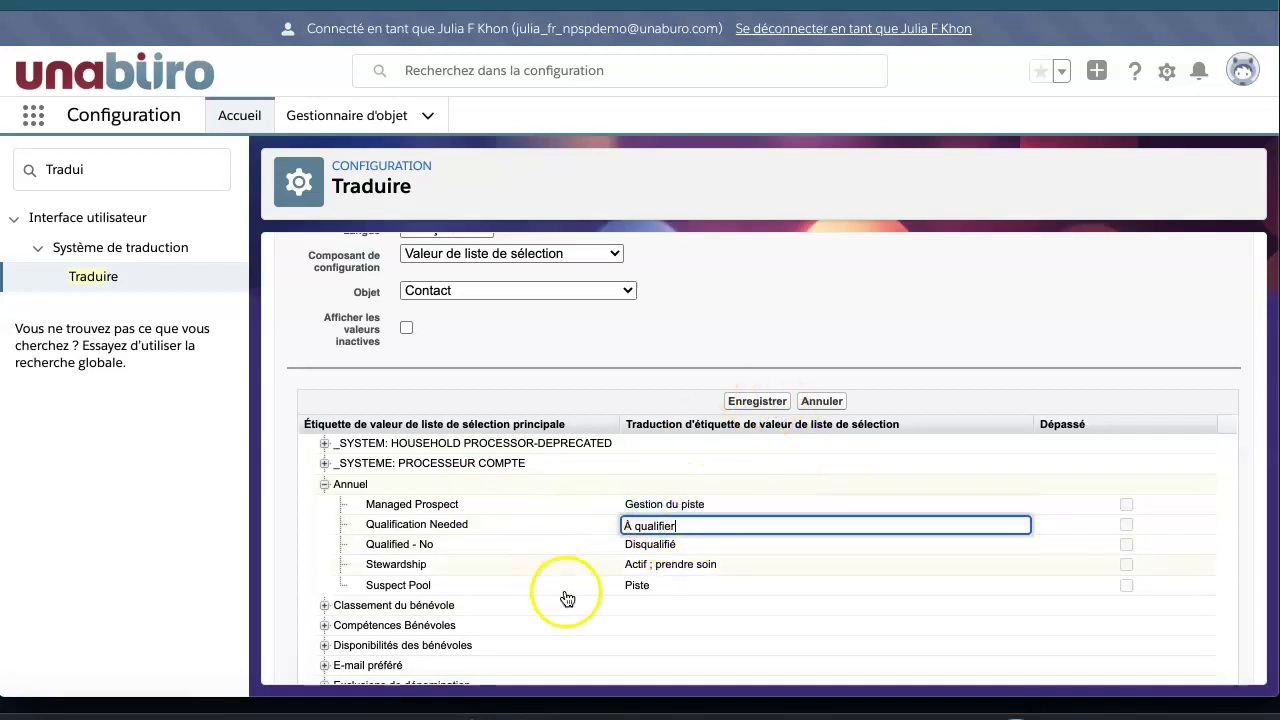
Expand the E-mail préféré picklist and examine its value translations along with the other Contact picklists
{"action": "scroll", "coordinate": [586, 609], "scroll_direction": "down", "scroll_amount": 2}
{"action": "left_click", "coordinate": [324, 557]}
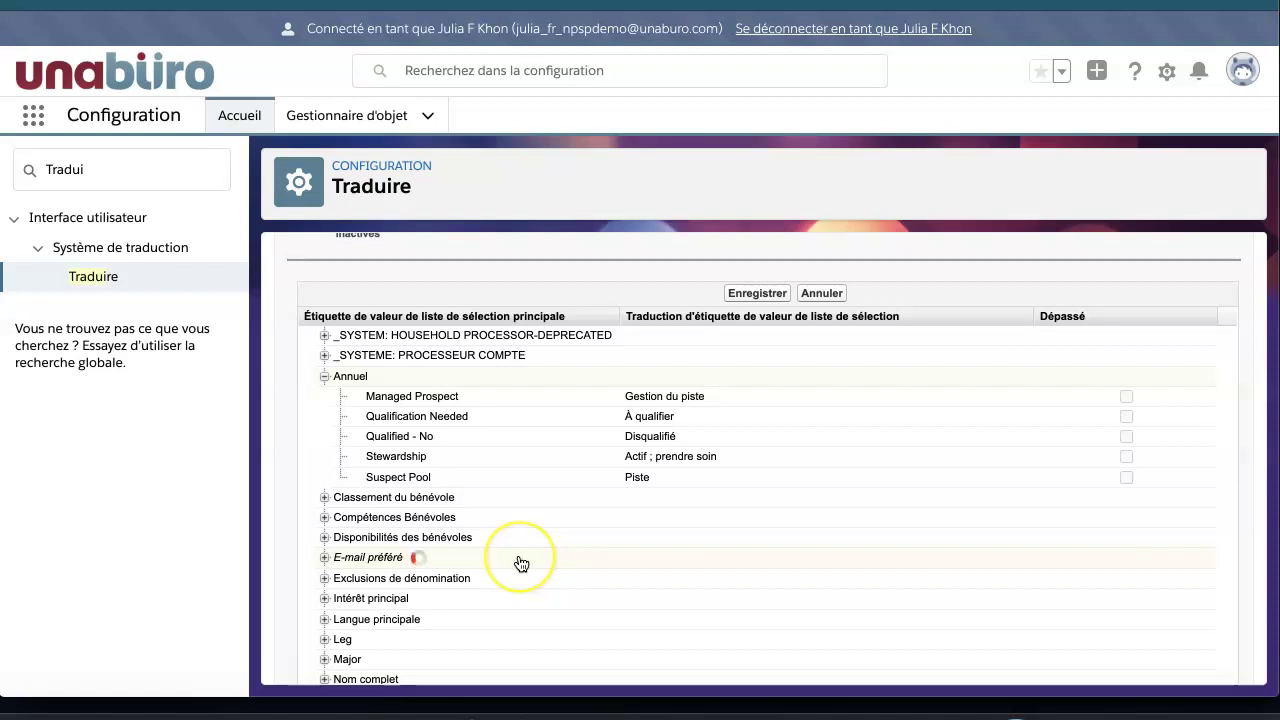
{"action": "scroll", "coordinate": [521, 564], "scroll_direction": "down", "scroll_amount": 2}
{"action": "scroll", "coordinate": [521, 564], "scroll_direction": "down", "scroll_amount": 4}
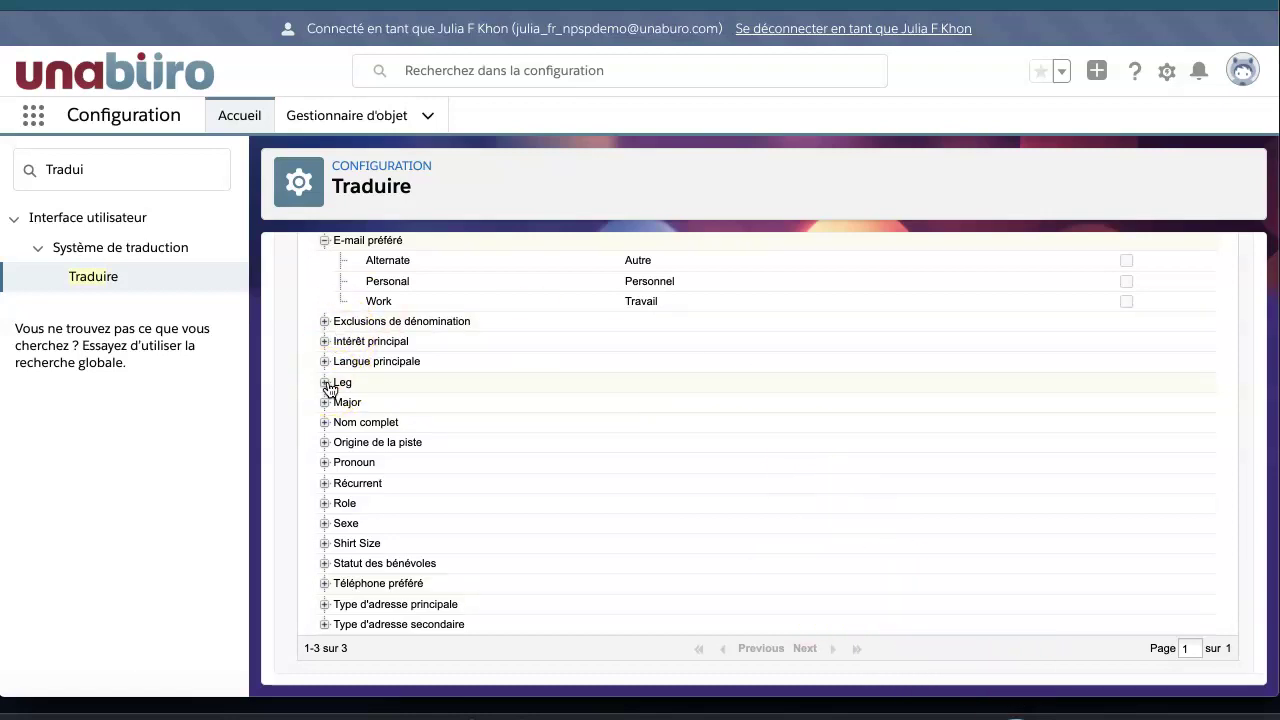
{"action": "scroll", "coordinate": [665, 383], "scroll_direction": "up", "scroll_amount": 3}
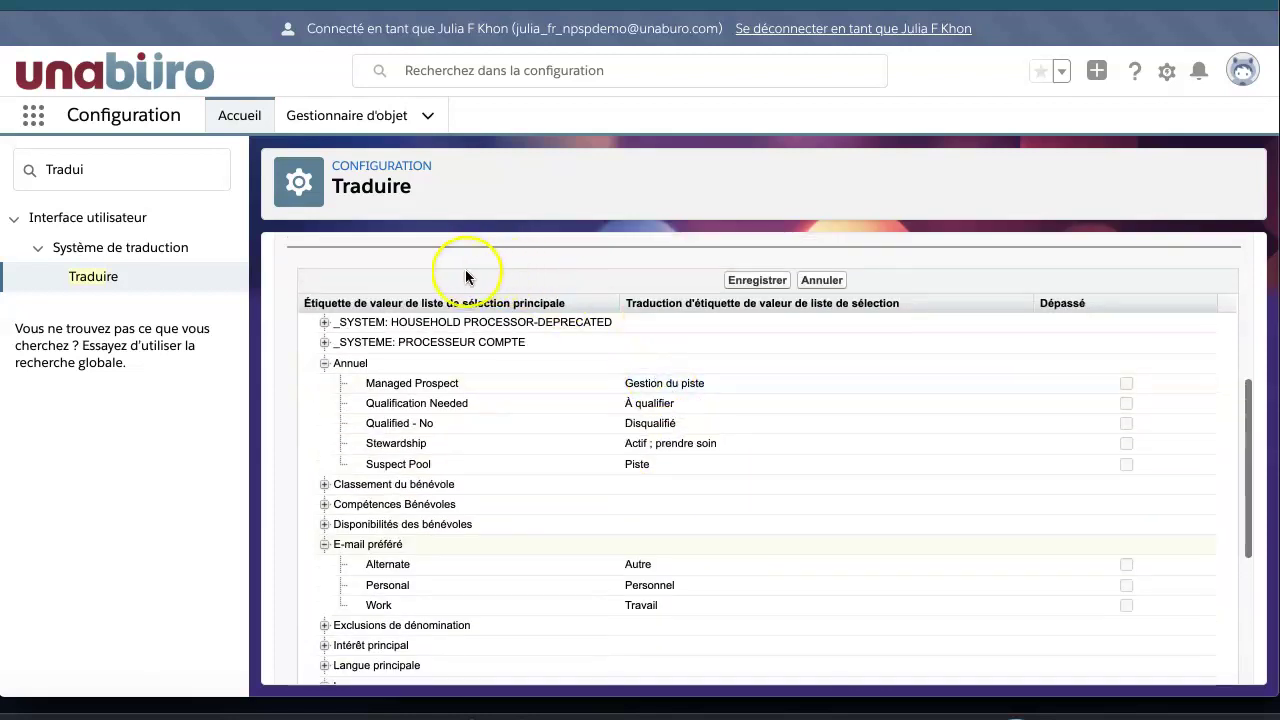
{"action": "scroll", "coordinate": [525, 386], "scroll_direction": "up", "scroll_amount": 3}
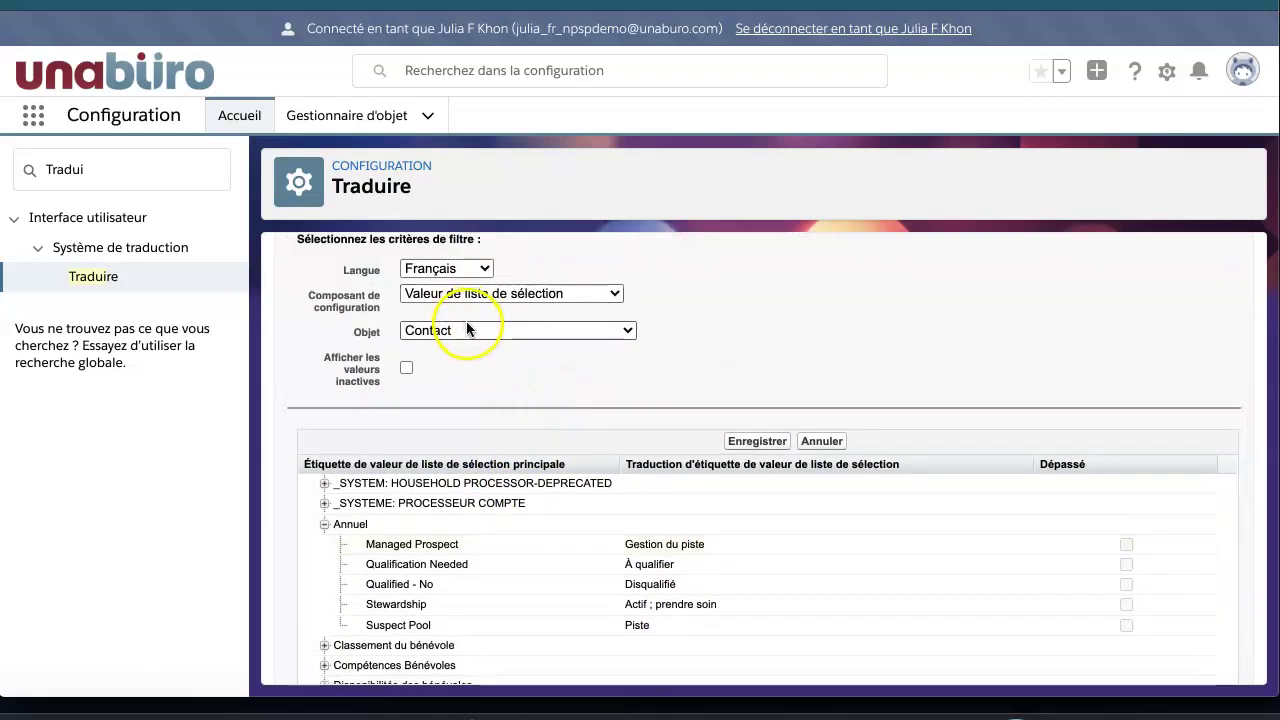
{"action": "scroll", "coordinate": [475, 313], "scroll_direction": "up", "scroll_amount": 3}
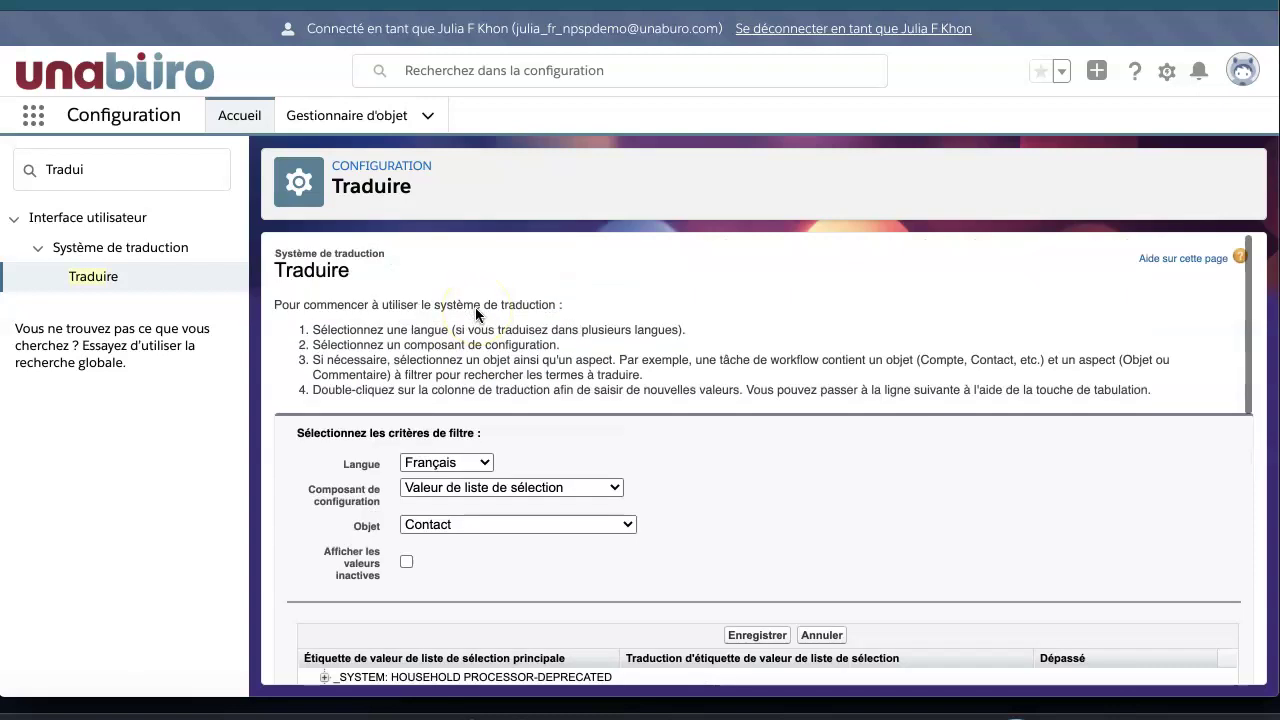
{"action": "scroll", "coordinate": [475, 307], "scroll_direction": "down", "scroll_amount": 3}
{"action": "scroll", "coordinate": [475, 307], "scroll_direction": "up", "scroll_amount": 3}
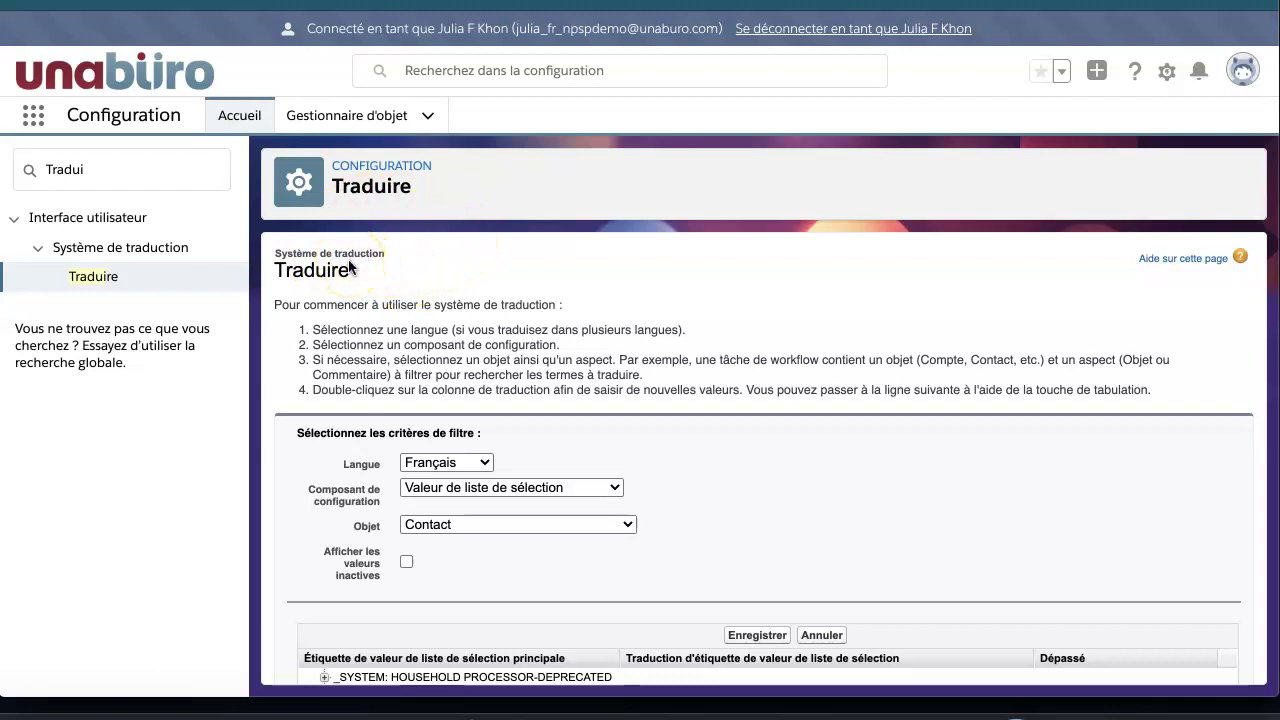
Clear the quick search term so the full list of setup sections is listed
{"action": "left_click", "coordinate": [181, 171]}
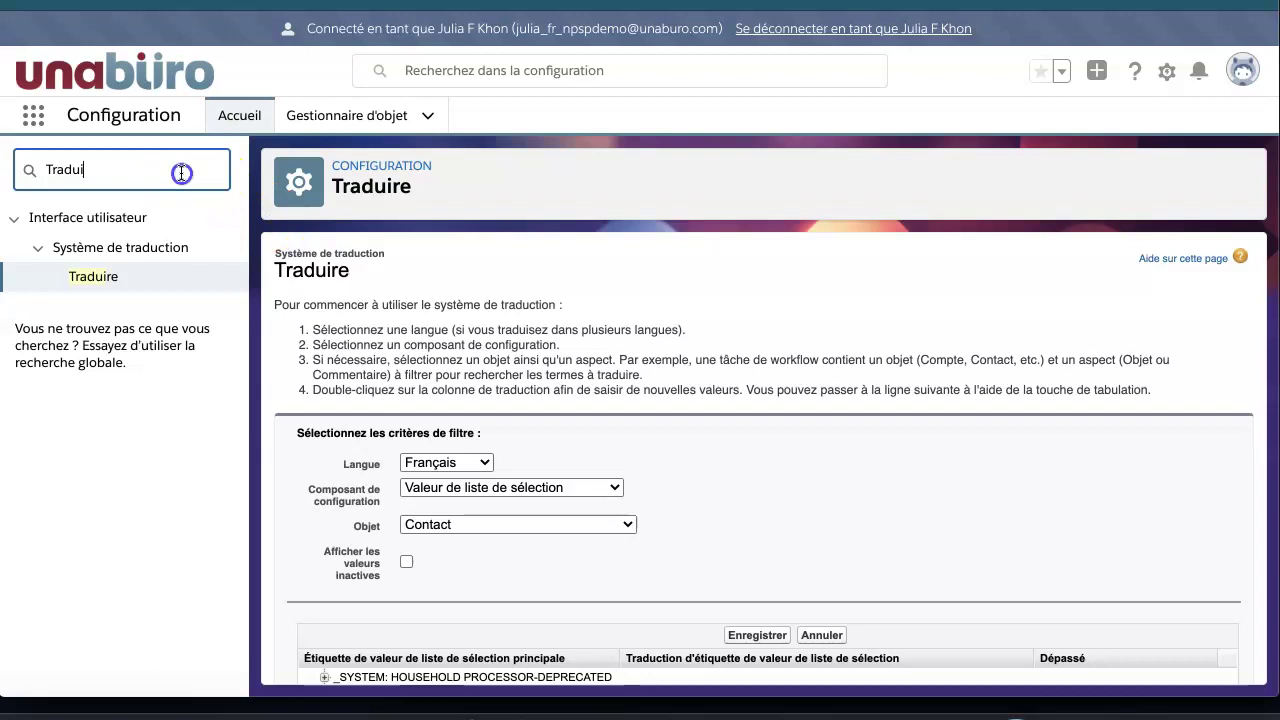
{"action": "key", "text": "ctrl+a"}
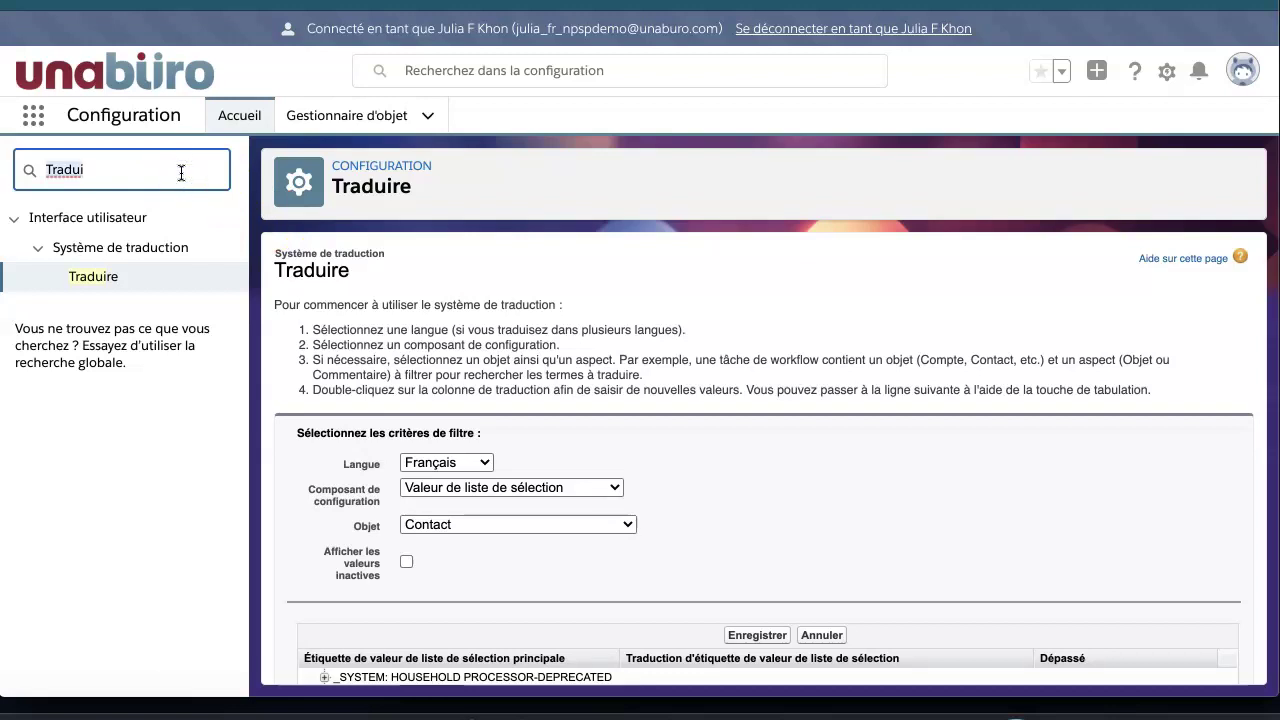
{"action": "key", "text": "BackSpace"}
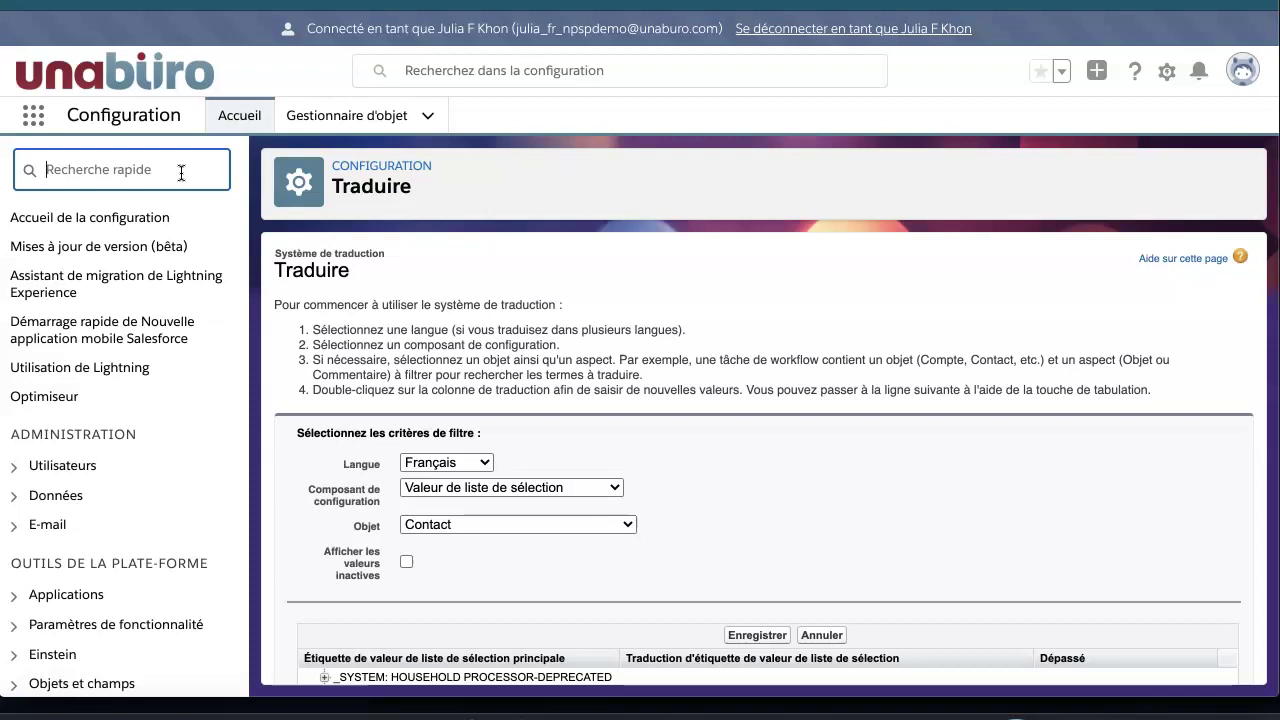
{"action": "scroll", "coordinate": [494, 454], "scroll_direction": "down", "scroll_amount": 5}
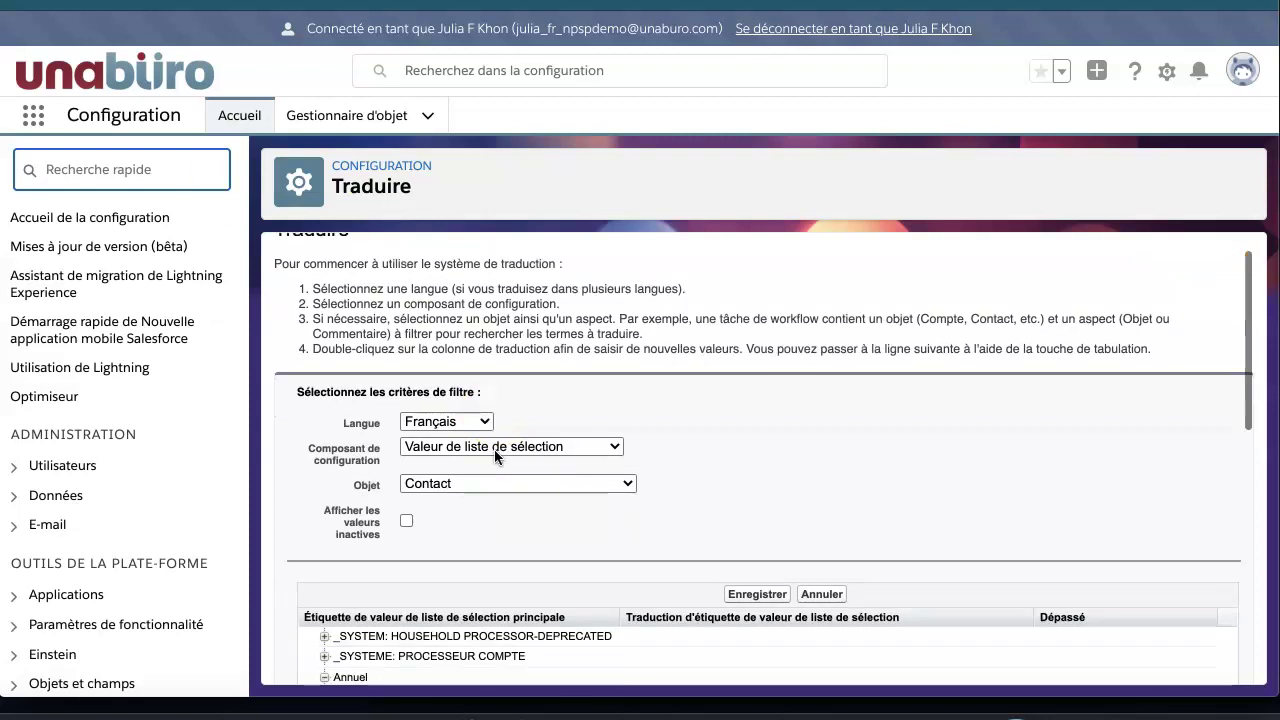